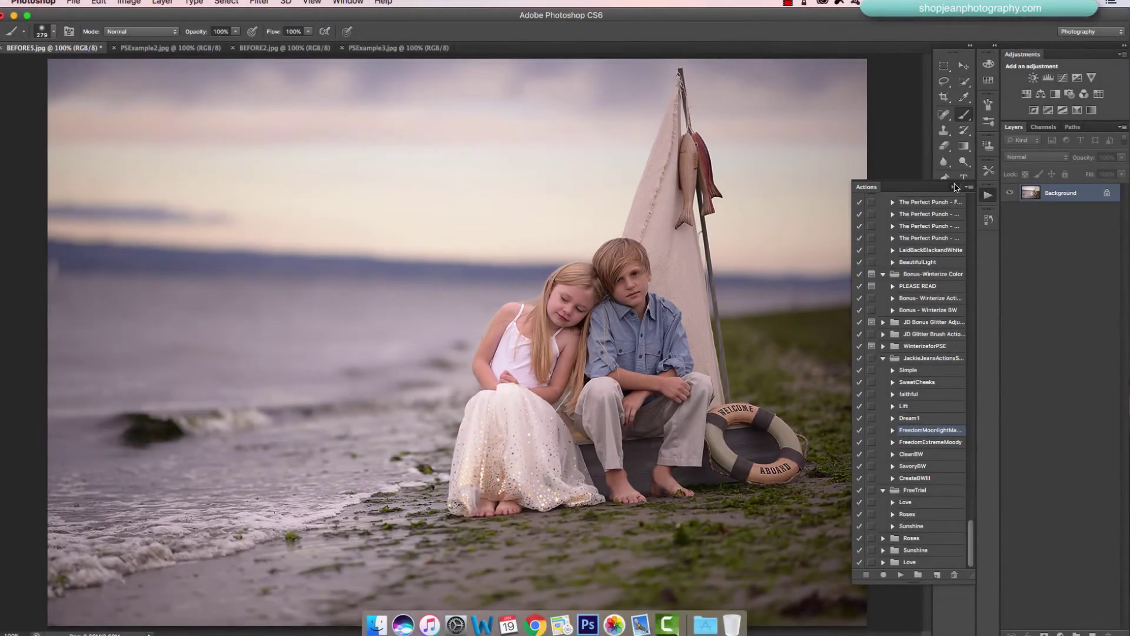
- Step through the preset actions from Simple down to CreateBWIII in the Actions list
left_click(954, 186)
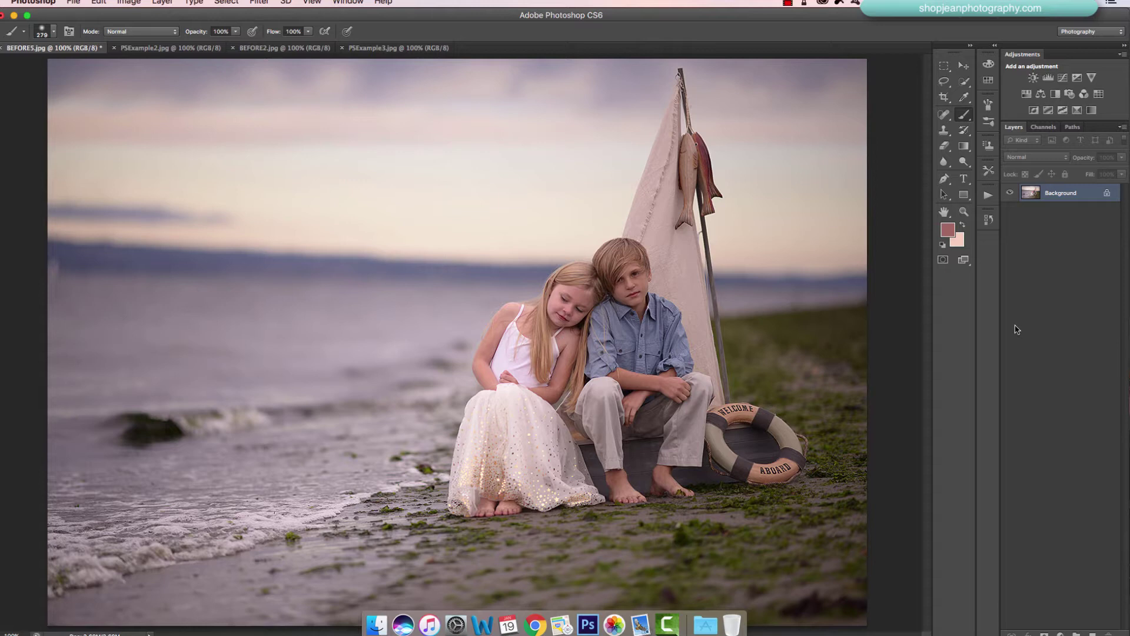
left_click(988, 195)
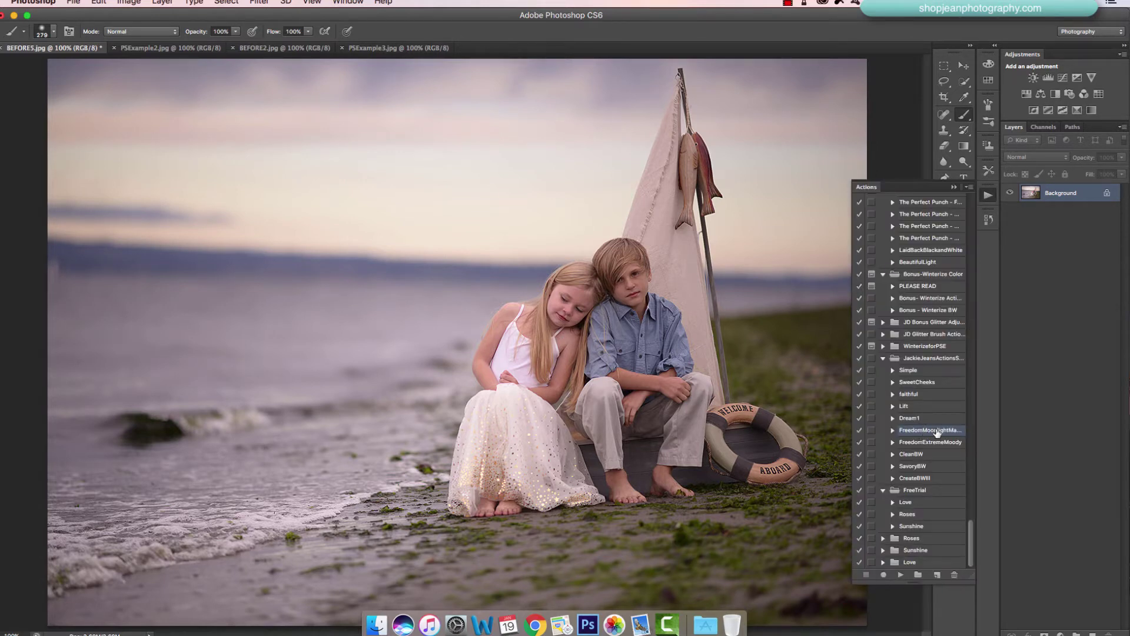
left_click(933, 370)
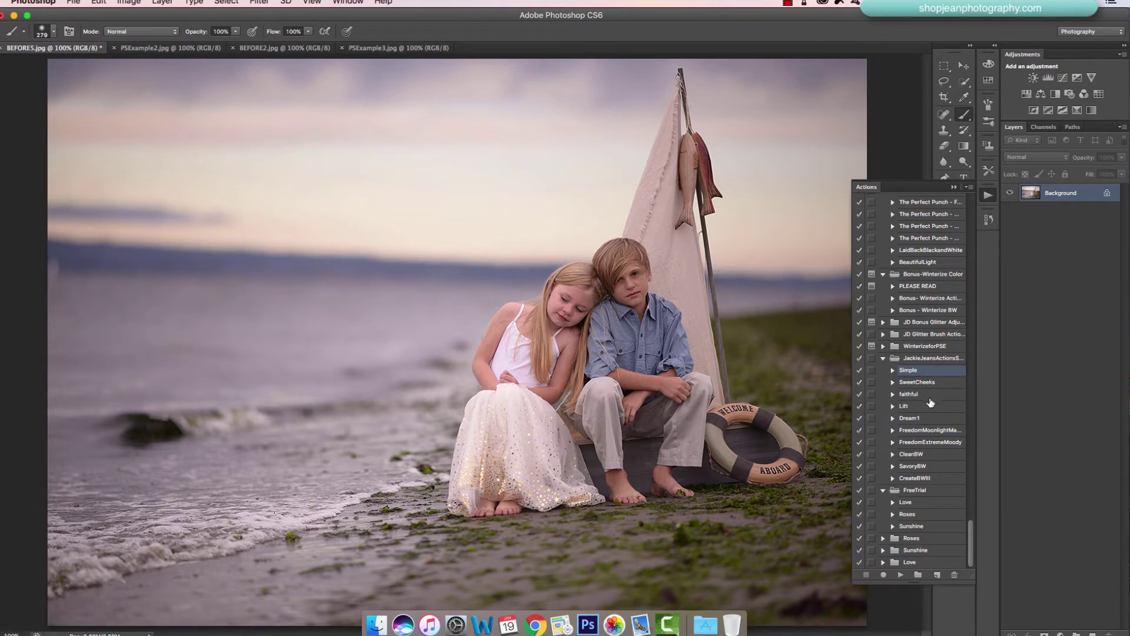
left_click(938, 384, "shift")
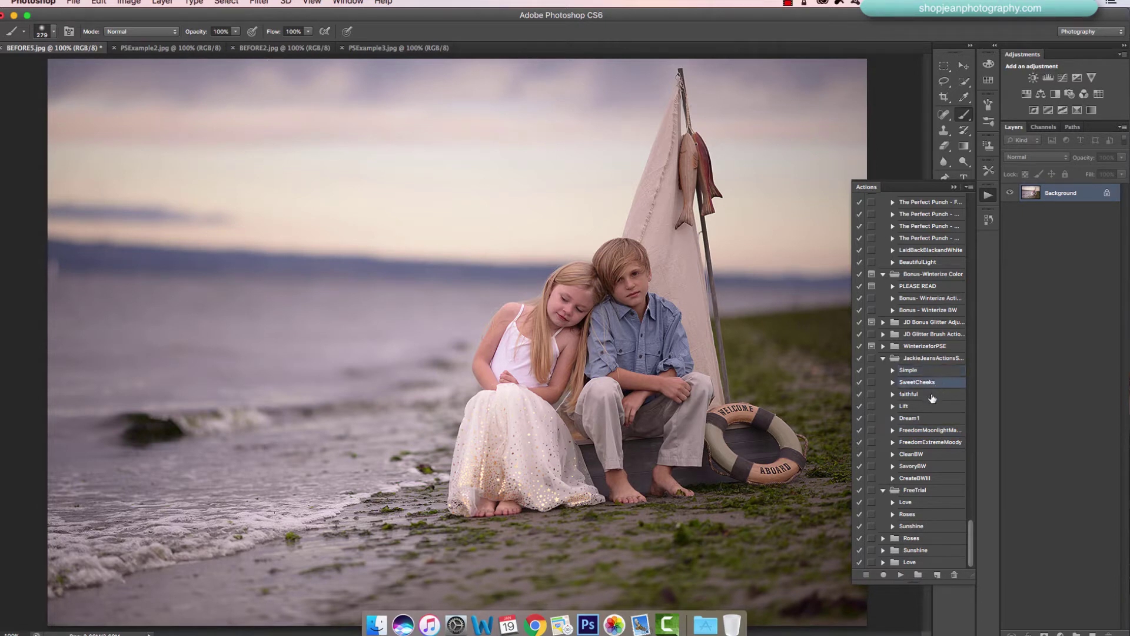
left_click(931, 396)
left_click(931, 407)
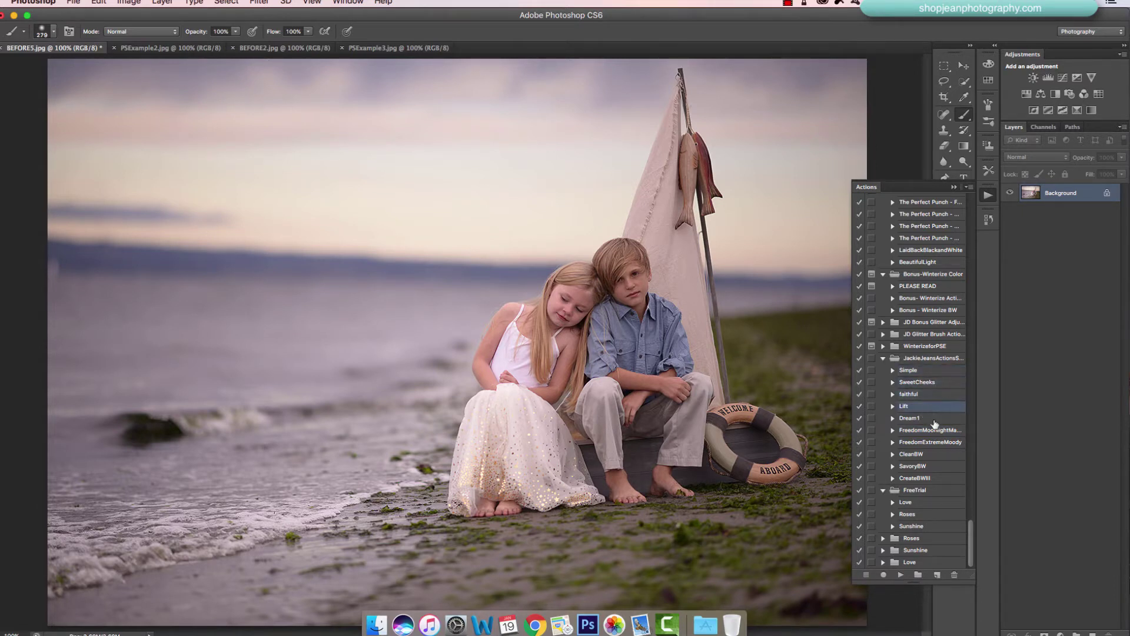
left_click(934, 419)
left_click(951, 430)
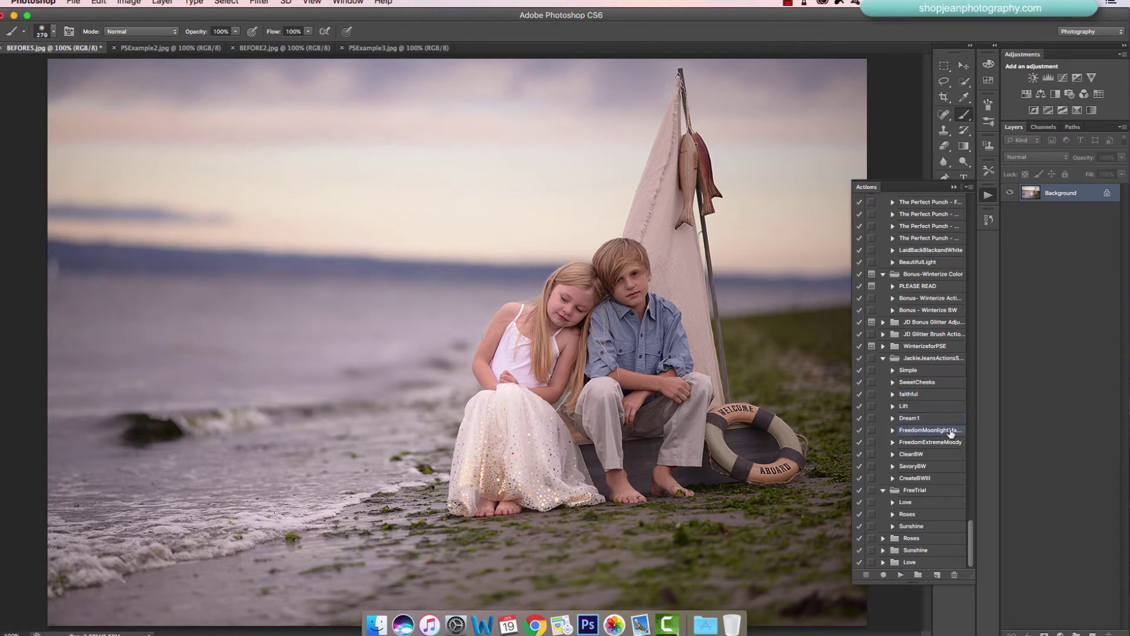
left_click(954, 443)
left_click(927, 456)
left_click(930, 468)
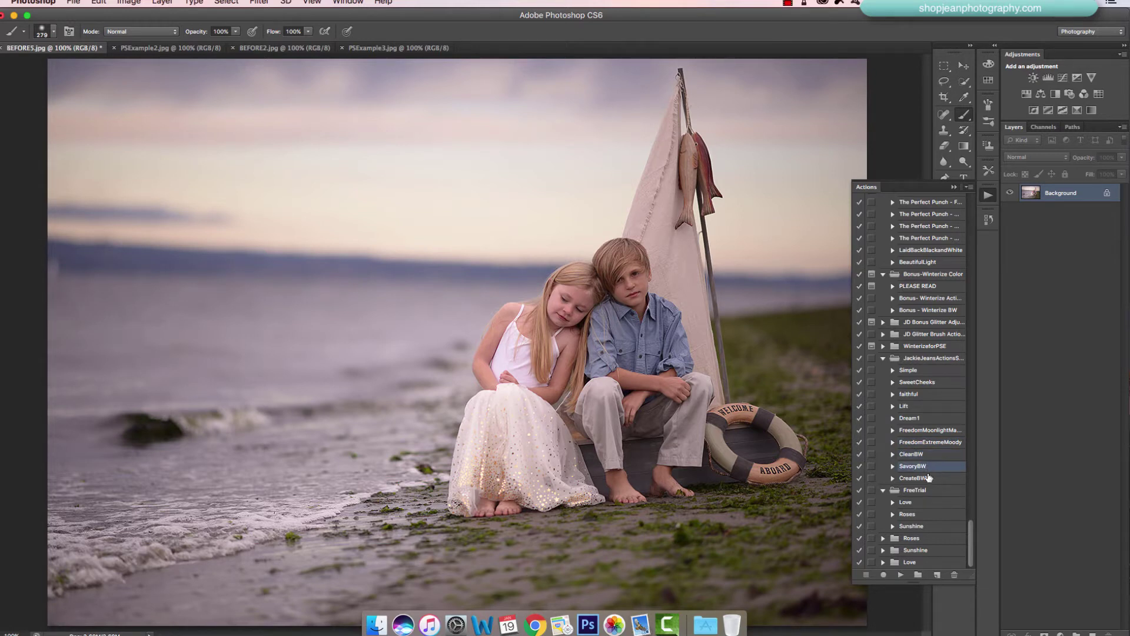
left_click(934, 478)
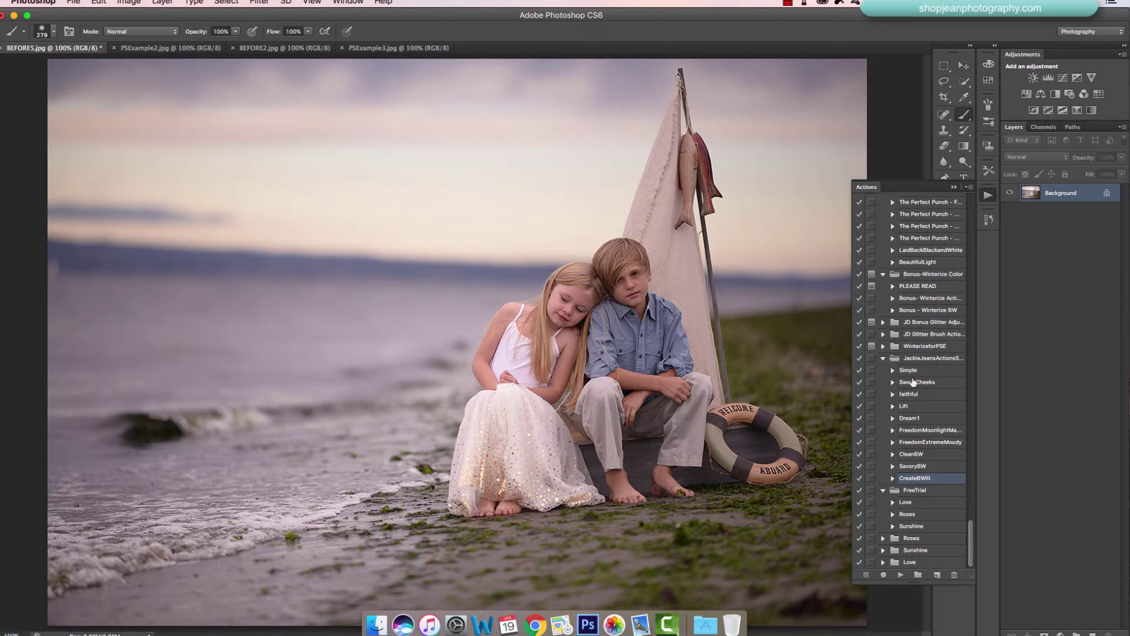
- Run the Dream1 action on the beach portrait
left_click(919, 371)
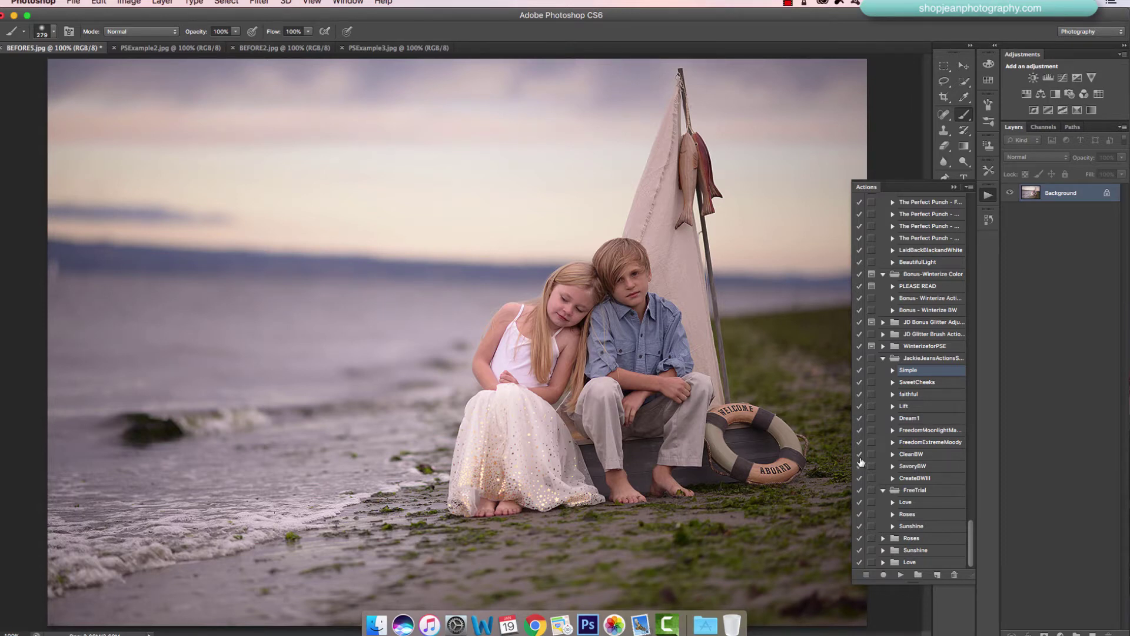
left_click(922, 384)
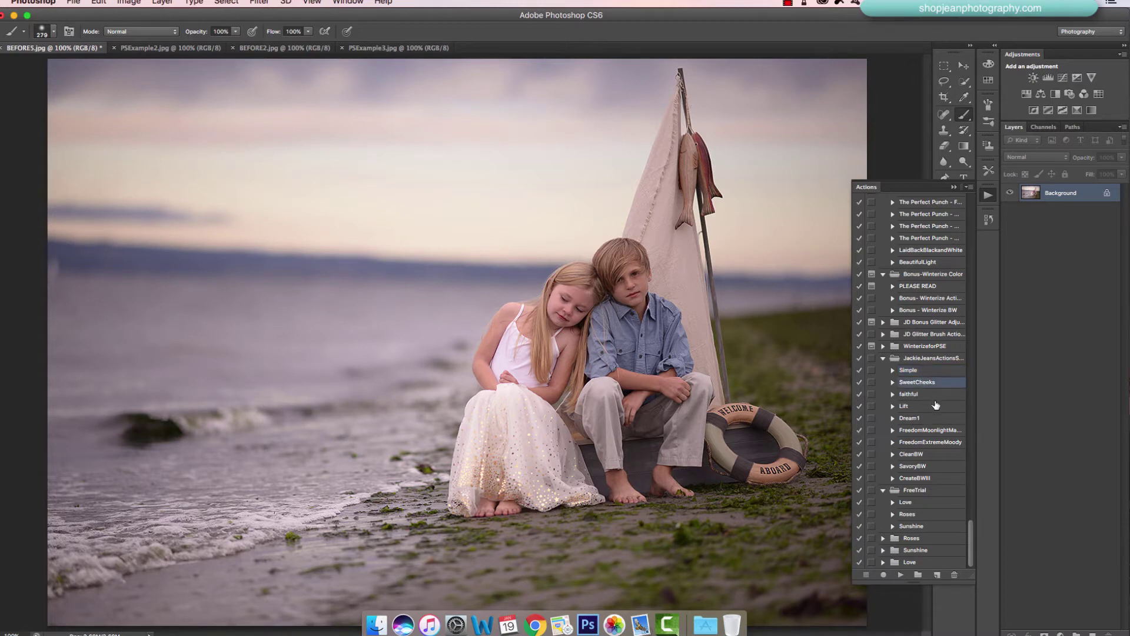
left_click(916, 419)
left_click(897, 575)
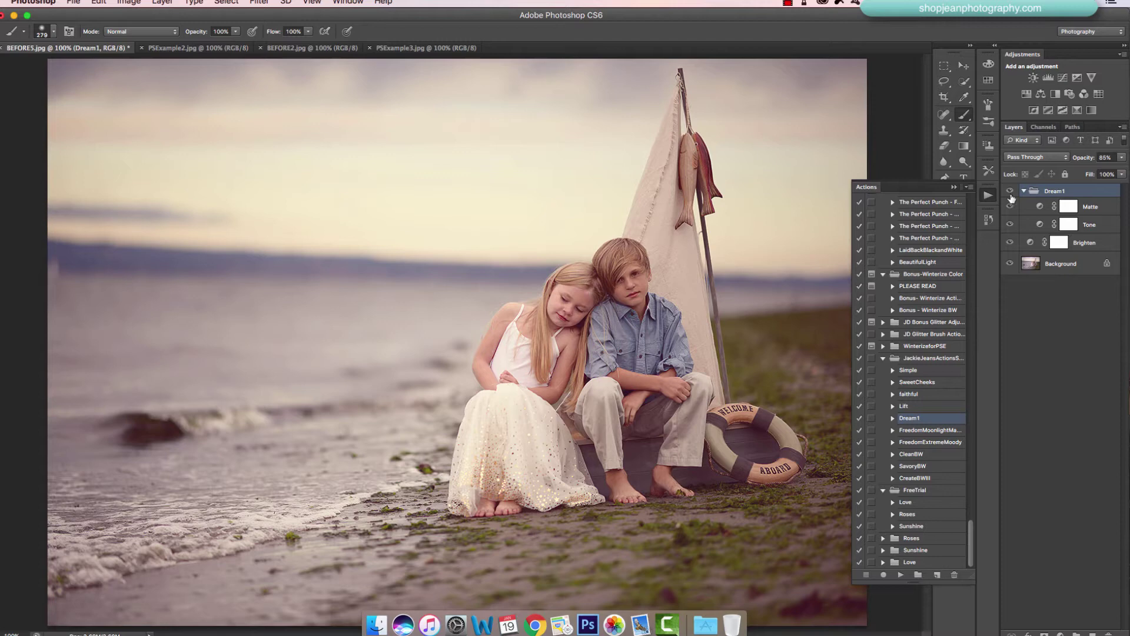
- Compare the portrait with and without Dream1, then set the Dream1 group opacity to 100%
left_click(1010, 191)
left_click(1010, 192)
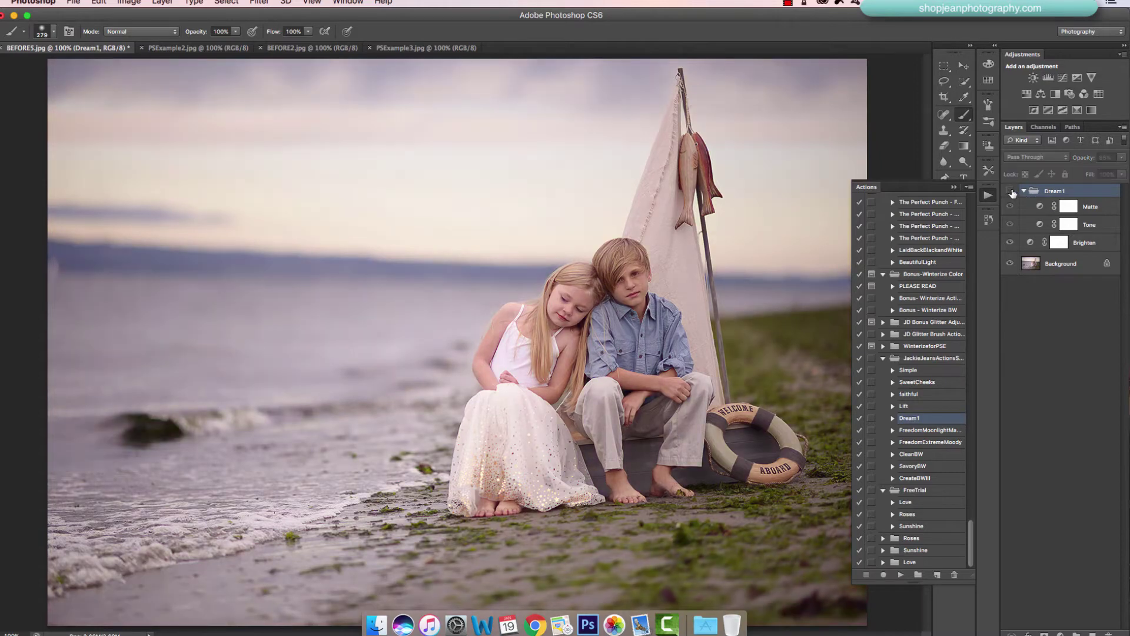
left_click(1010, 192)
left_click(1009, 192)
left_click(1010, 192)
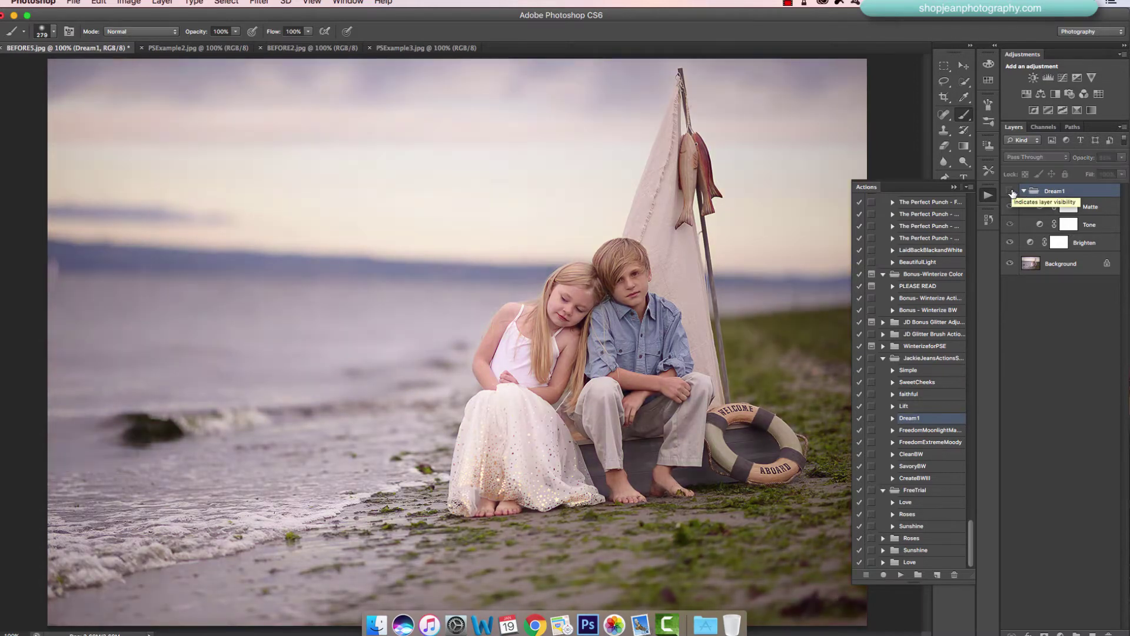
left_click(1010, 191)
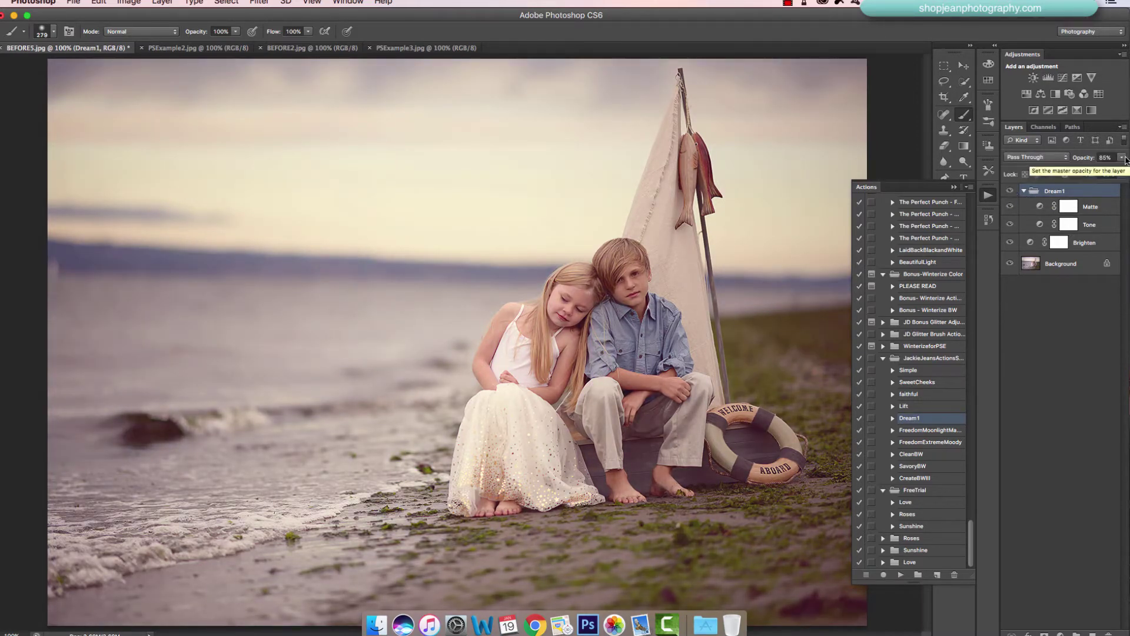
left_click_drag(1122, 158, 1079, 178)
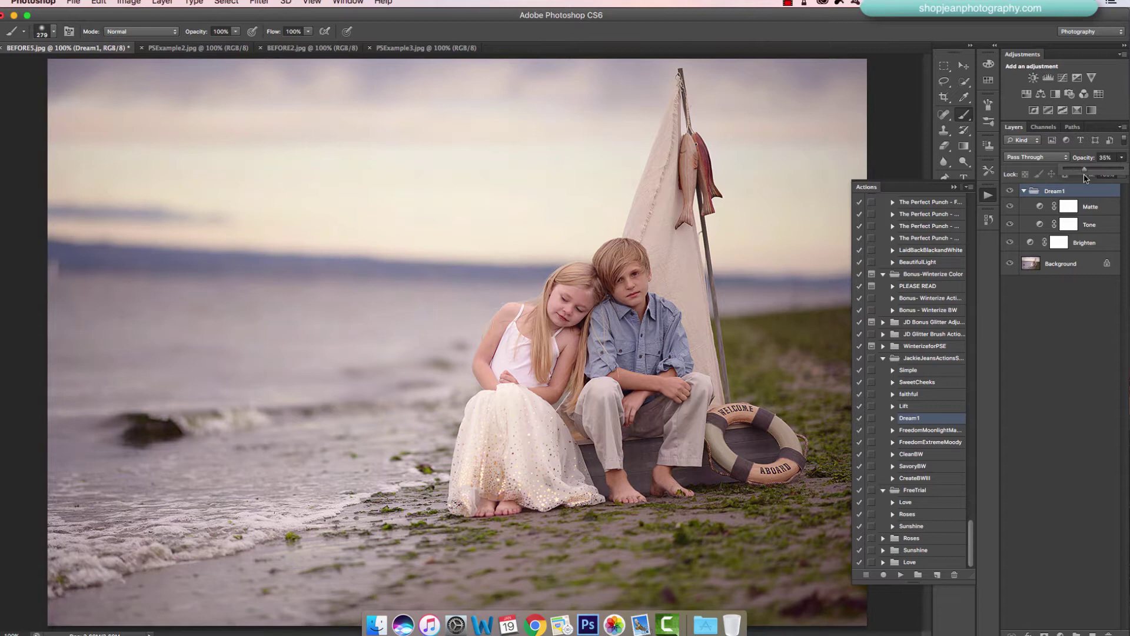
left_click_drag(1082, 174, 1127, 177)
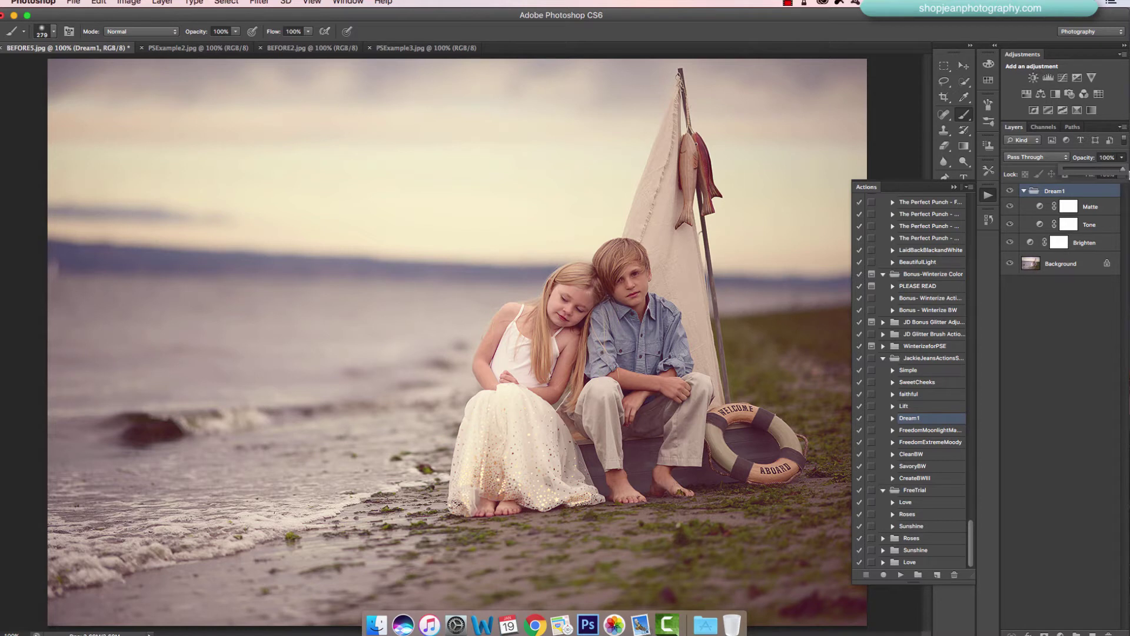
- Inspect the Matte, Tone and Brighten layers and their masks in the Dream1 group
left_click(1098, 210)
left_click(1111, 228)
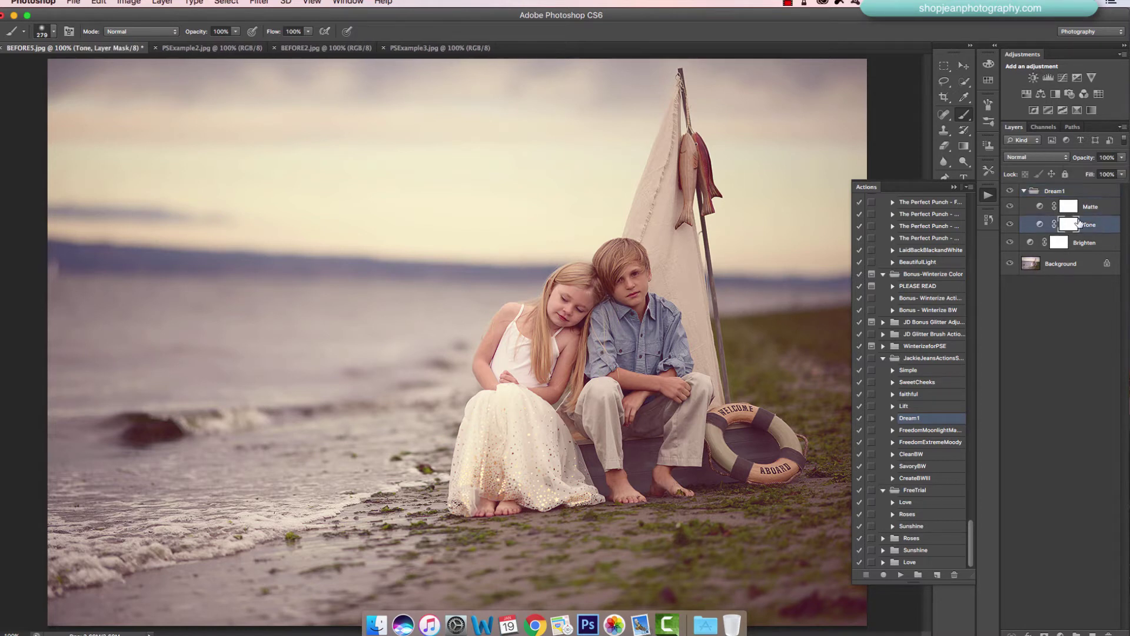
left_click(1105, 208)
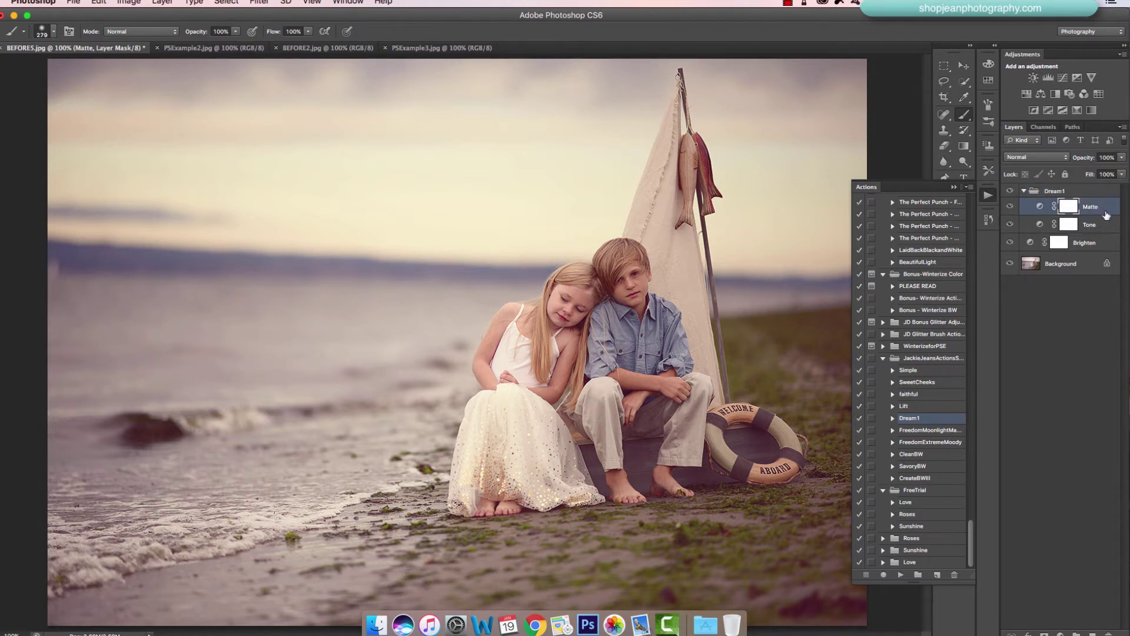
left_click(1104, 225)
left_click(1097, 246)
left_click(1106, 224)
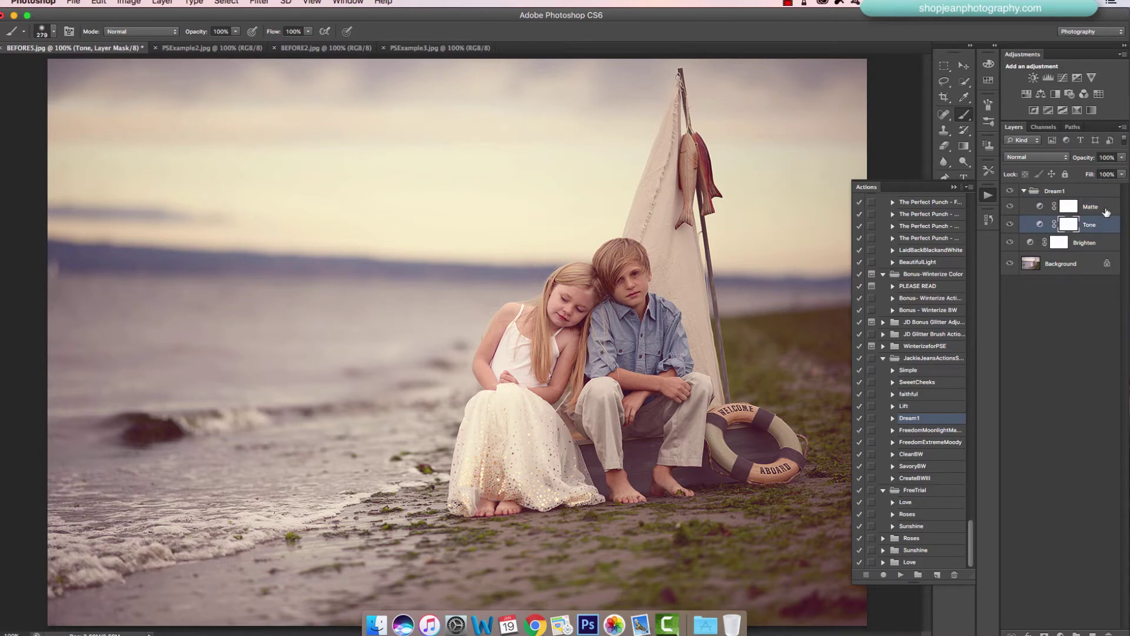
left_click(1096, 211)
- Compare the Matte and Brighten effects, then lower the Tone layer's opacity to 55%
left_click(1011, 207)
left_click(1012, 208)
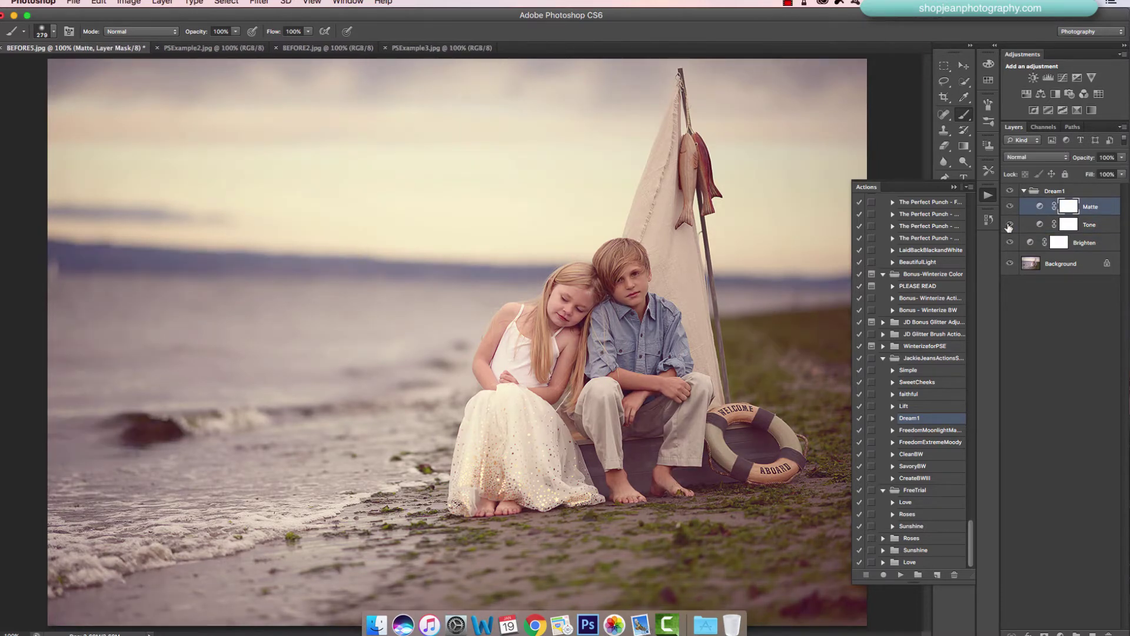
left_click(1010, 243)
left_click(1009, 245)
left_click(1010, 244)
left_click(1010, 244)
left_click(1112, 220)
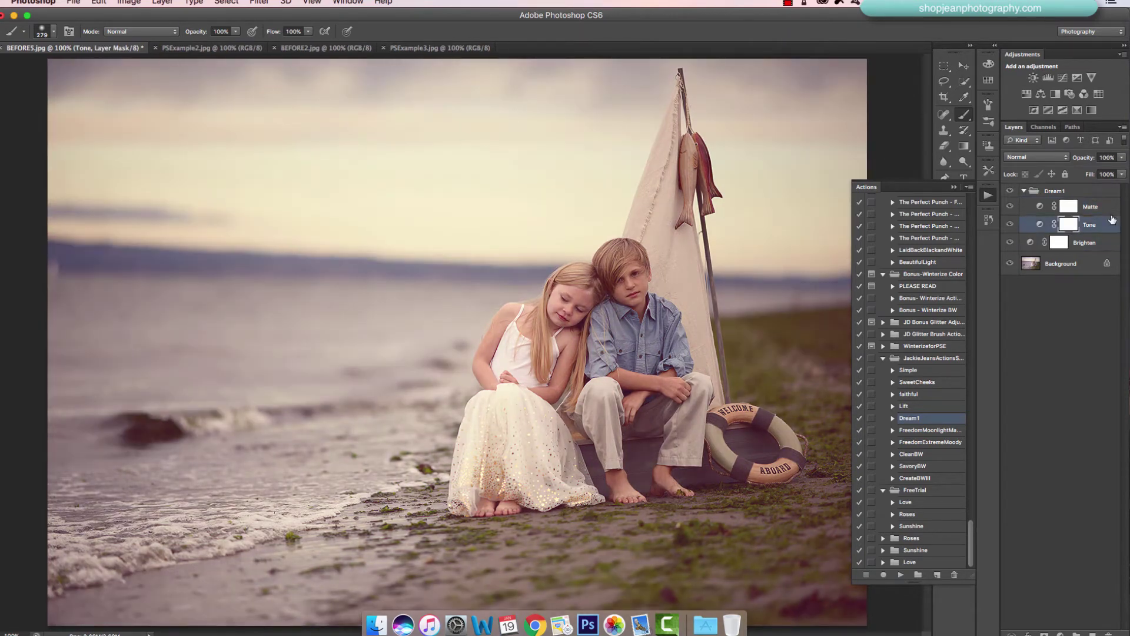
left_click_drag(1121, 157, 1085, 173)
- Revert the photo to its original snapshot and run the FreedomMoonlightMatte action
left_click(988, 221)
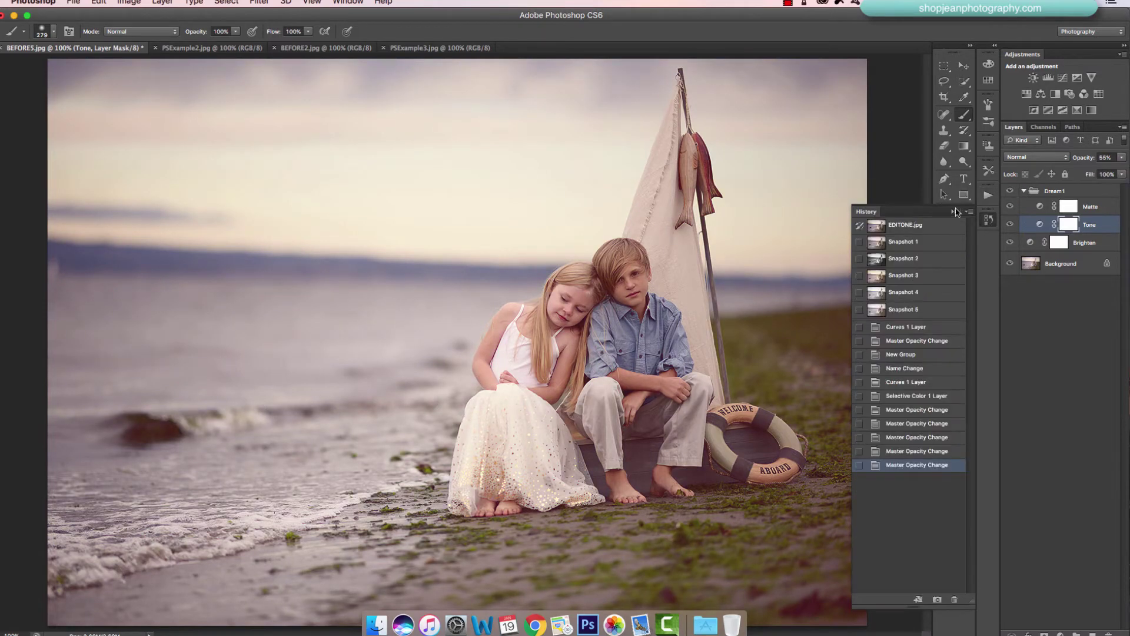
left_click(919, 250)
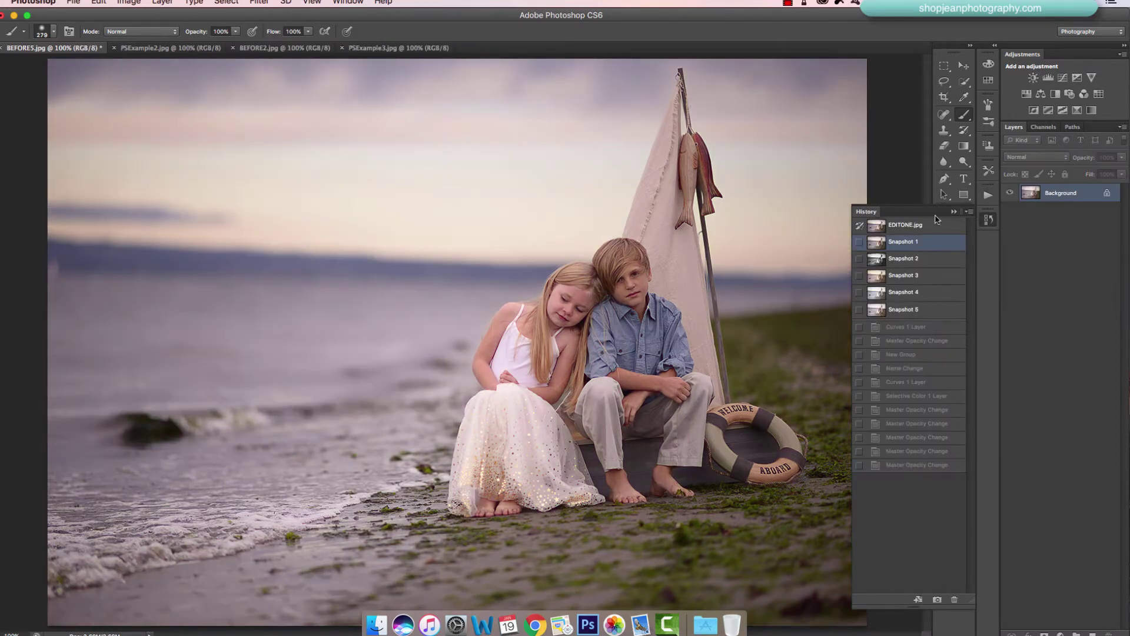
left_click(988, 194)
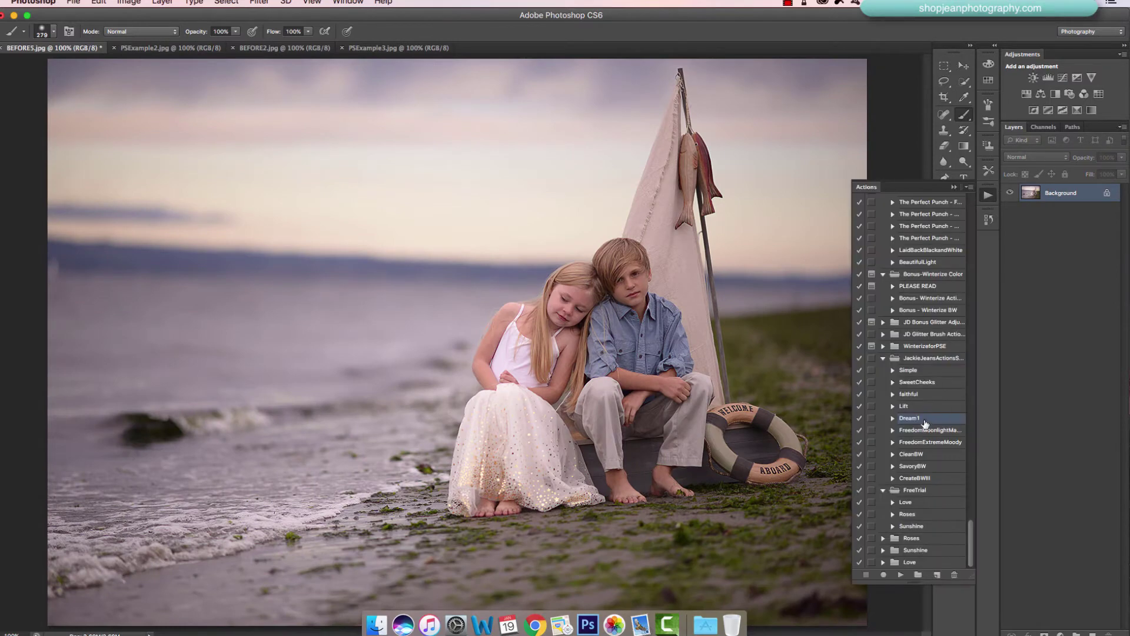
left_click(950, 430)
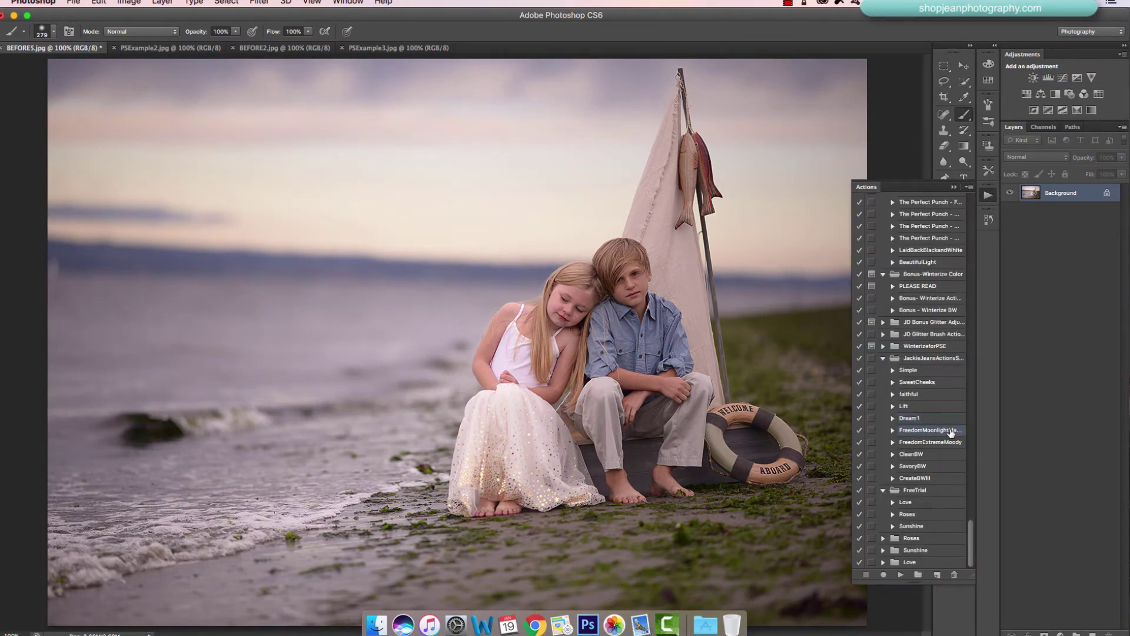
left_click(900, 574)
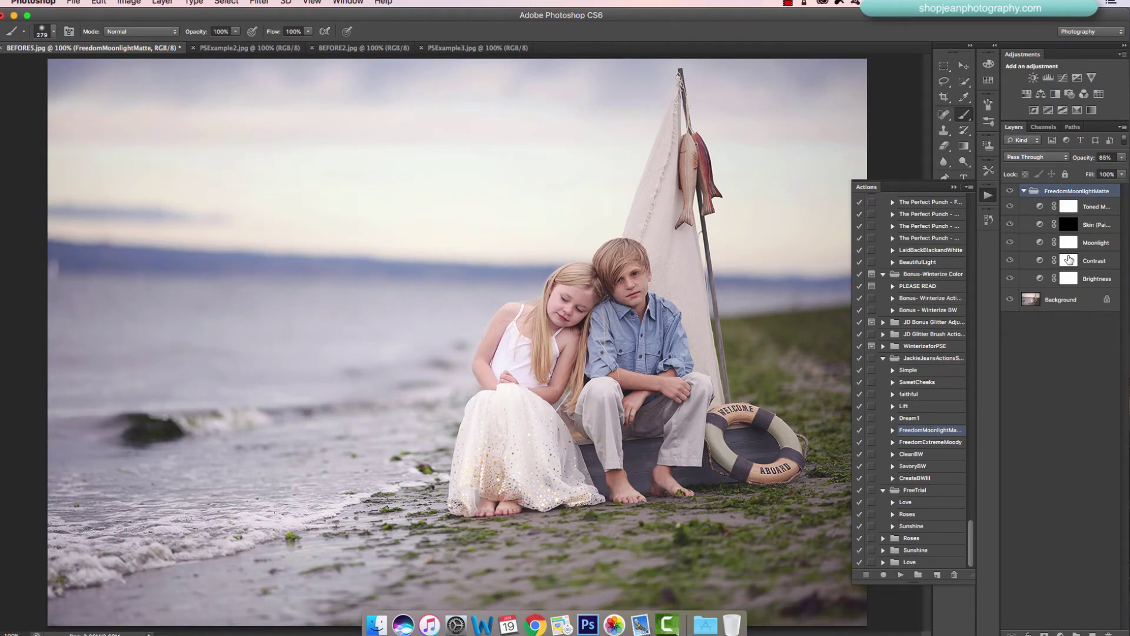
- Toggle the FreedomMoonlightMatte group for a before/after comparison, leaving it hidden
left_click(1010, 192)
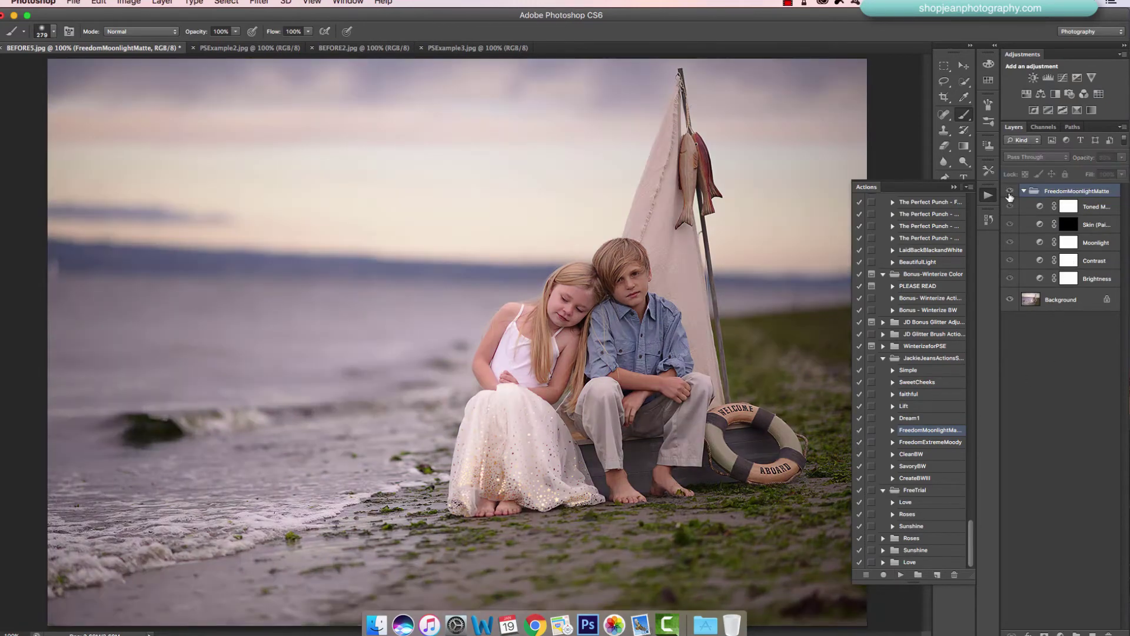
left_click(1009, 193)
left_click(1010, 193)
left_click(1010, 193)
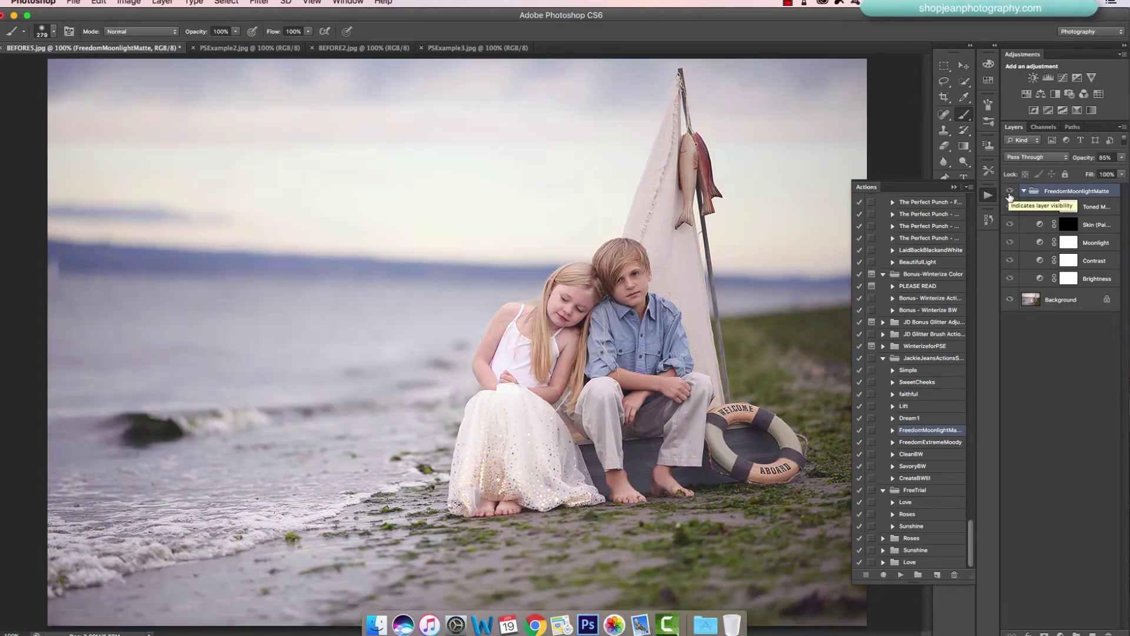
left_click(1010, 193)
- Run FreedomExtremeMoody on the Background layer, then select the Richness layer's mask
left_click(1058, 307)
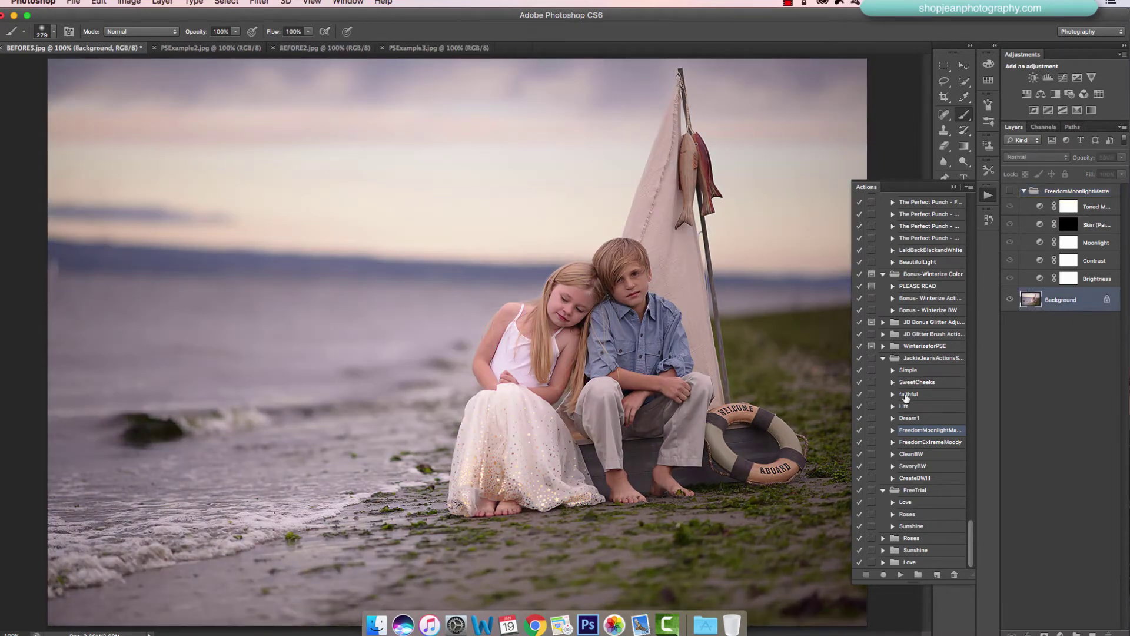
left_click(923, 457)
left_click(938, 443)
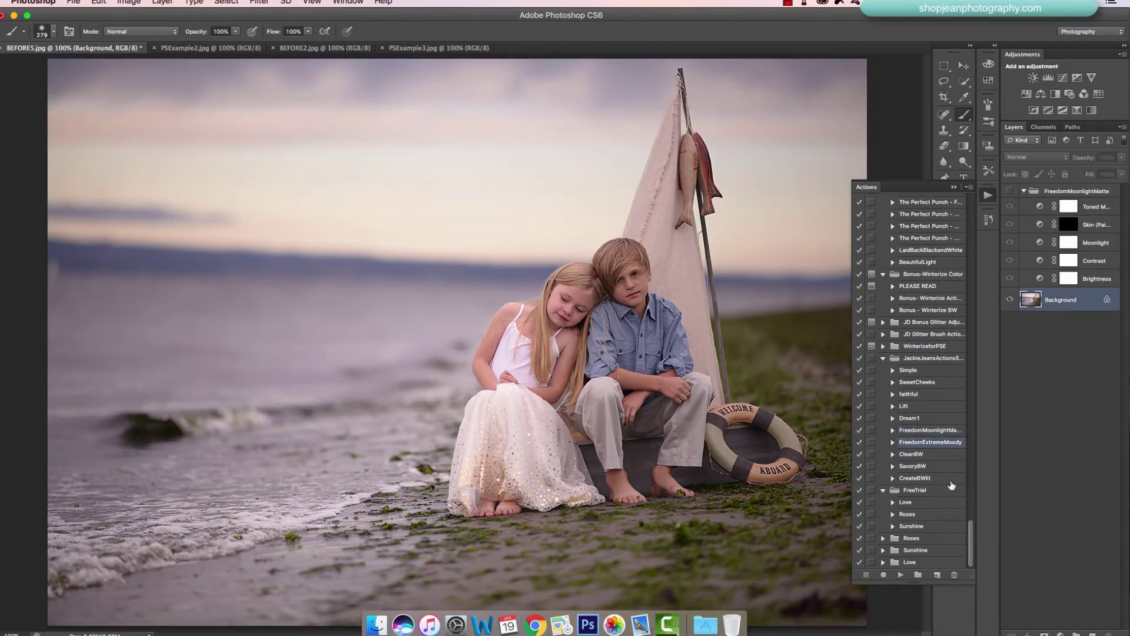
left_click(900, 574)
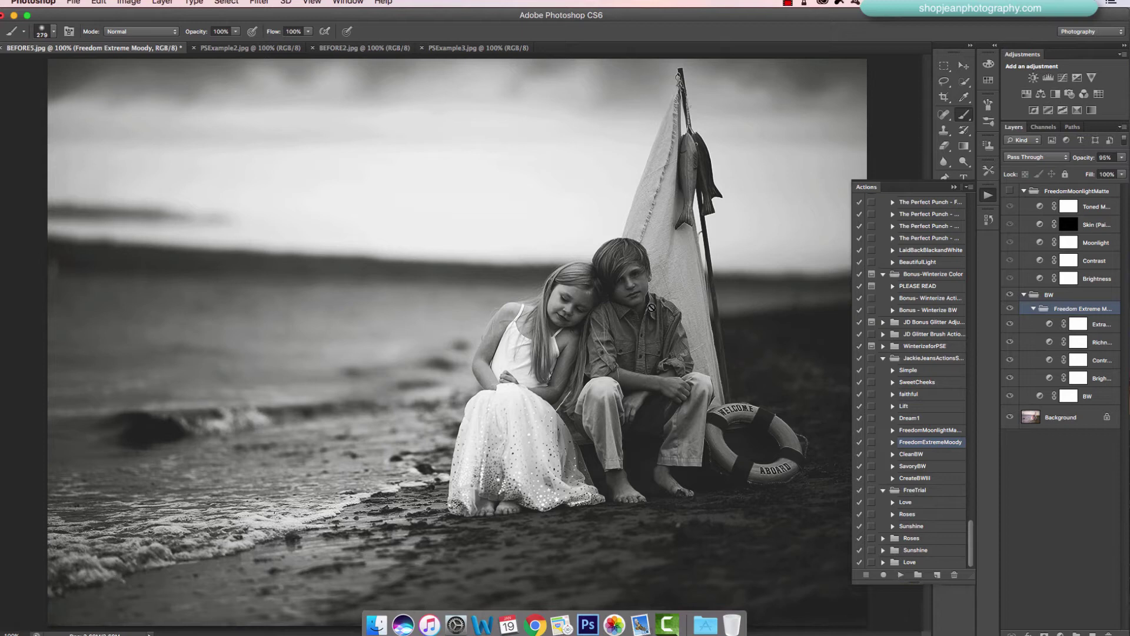
left_click(1101, 324)
left_click(1078, 341)
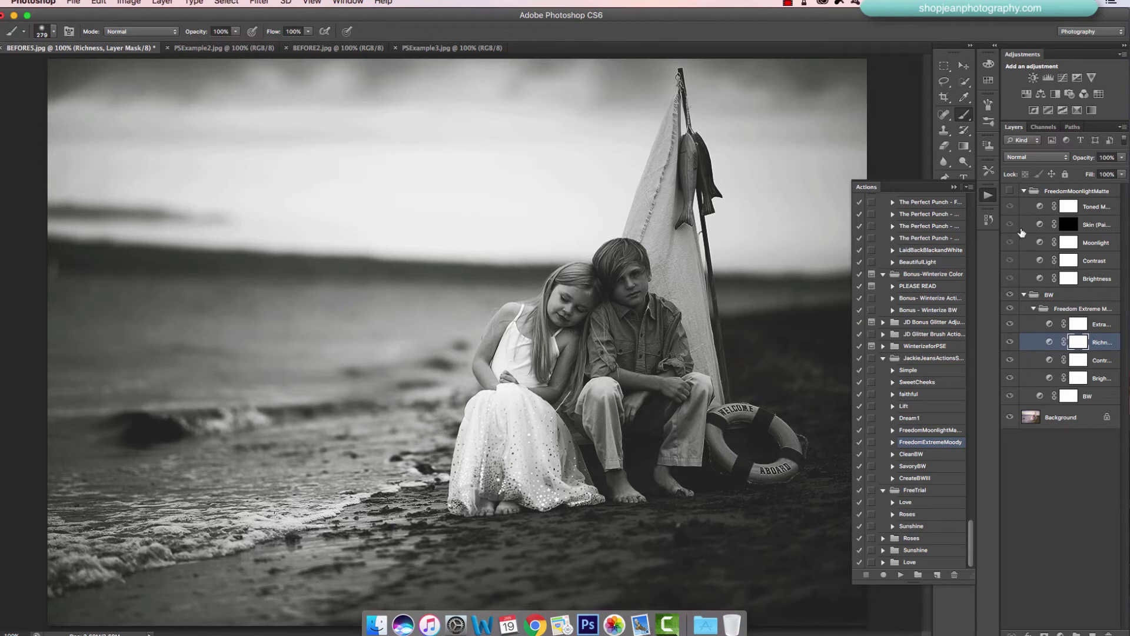
- Paint black on the Richness mask over the children, then compare the Richness layer on and off
left_click(988, 195)
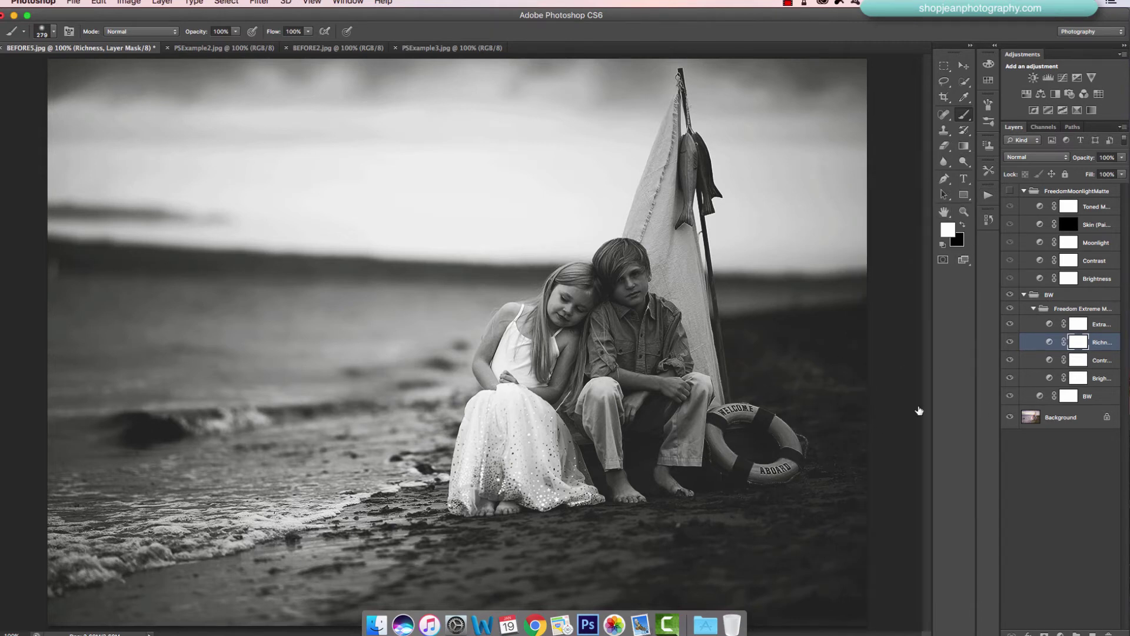
key("x")
mouse_move(636, 321)
left_mouse_down()
mouse_move(583, 387)
mouse_move(595, 345)
mouse_move(587, 415)
mouse_move(602, 321)
mouse_move(612, 336)
mouse_move(653, 303)
mouse_move(623, 470)
mouse_move(636, 440)
mouse_move(682, 414)
mouse_move(694, 426)
mouse_move(698, 327)
mouse_move(651, 301)
mouse_move(608, 441)
mouse_move(652, 303)
mouse_move(576, 391)
mouse_move(578, 429)
mouse_move(619, 436)
mouse_move(657, 311)
mouse_move(664, 414)
mouse_move(753, 470)
mouse_move(778, 417)
mouse_move(744, 453)
left_mouse_up()
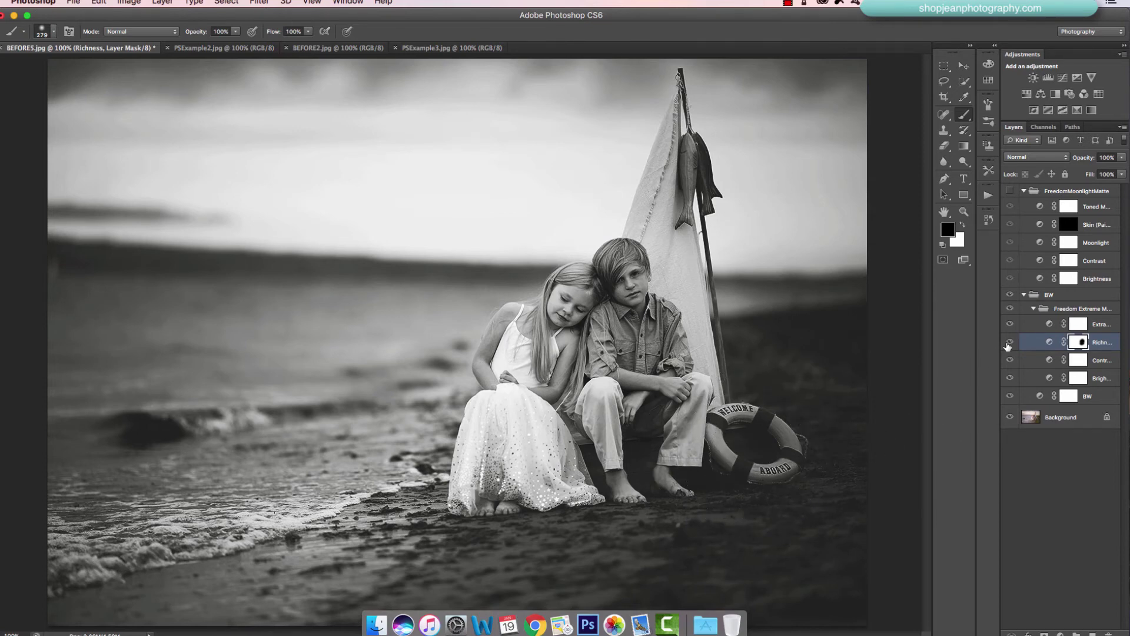
left_click(1009, 342)
left_click(1009, 341)
- Hide the black-and-white group and run the SweetCheeks action on the girl's close-up
left_click(1010, 295)
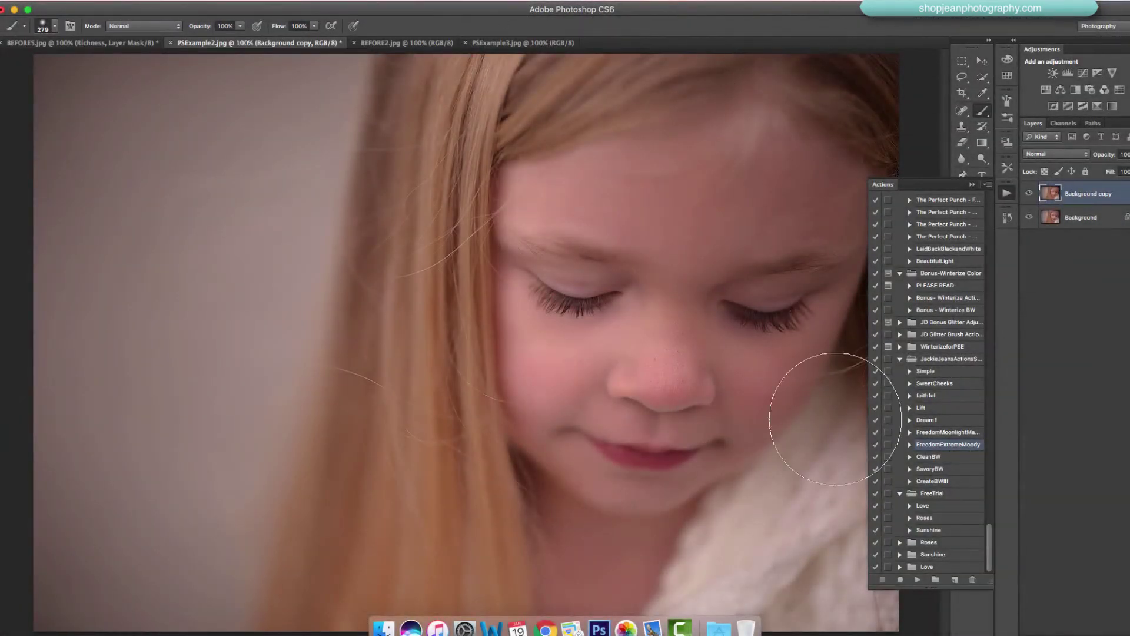
left_click(942, 458)
left_click(952, 425)
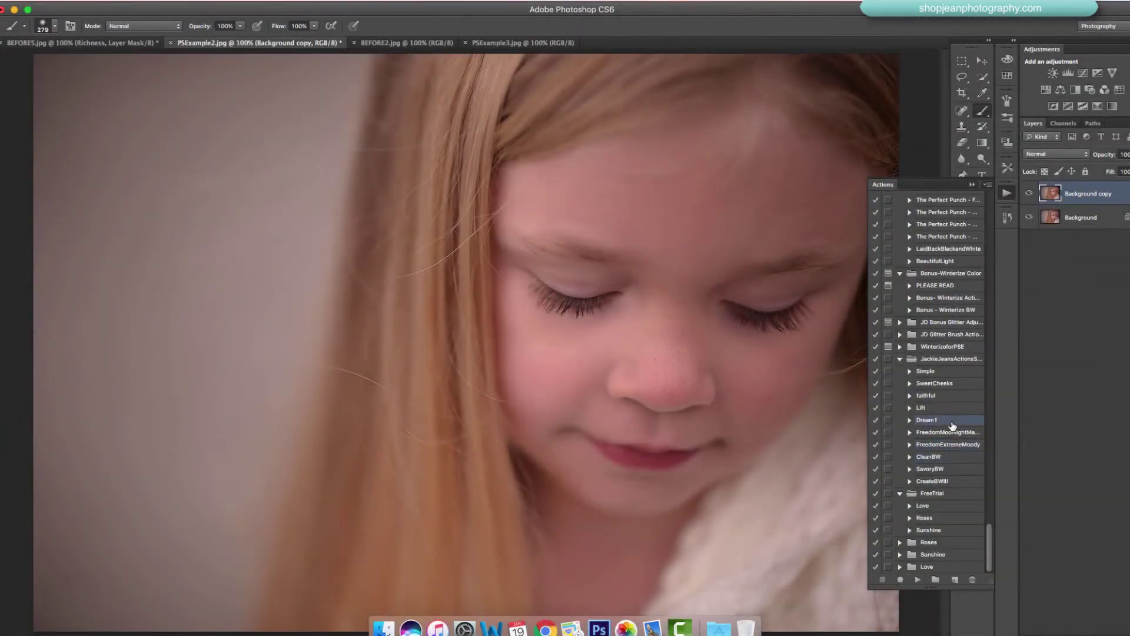
left_click(961, 387)
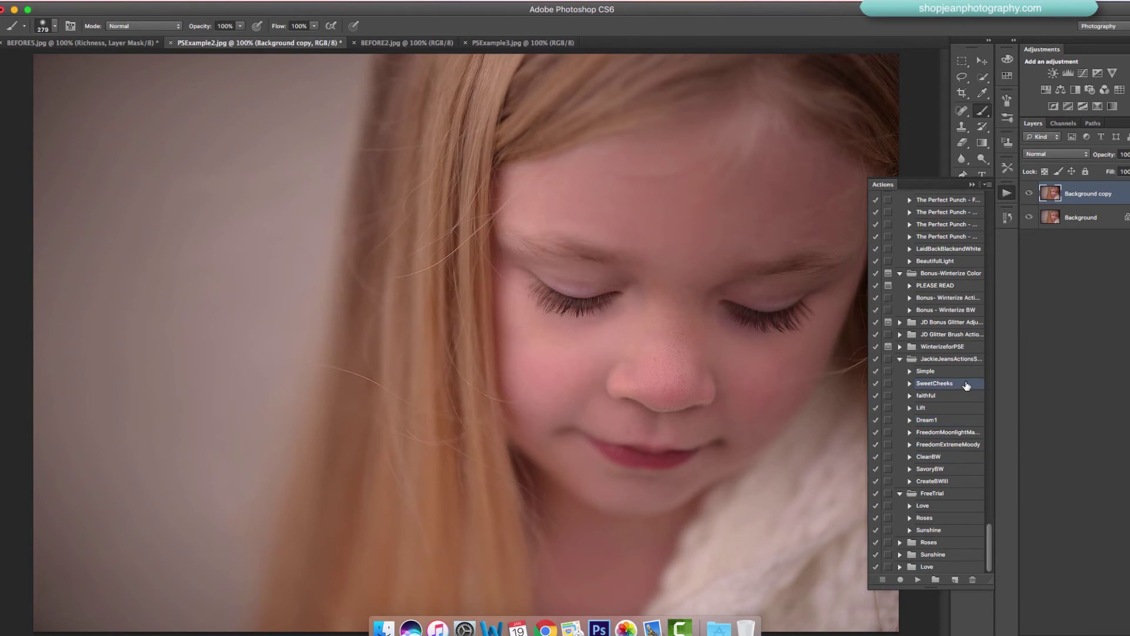
left_click(917, 581)
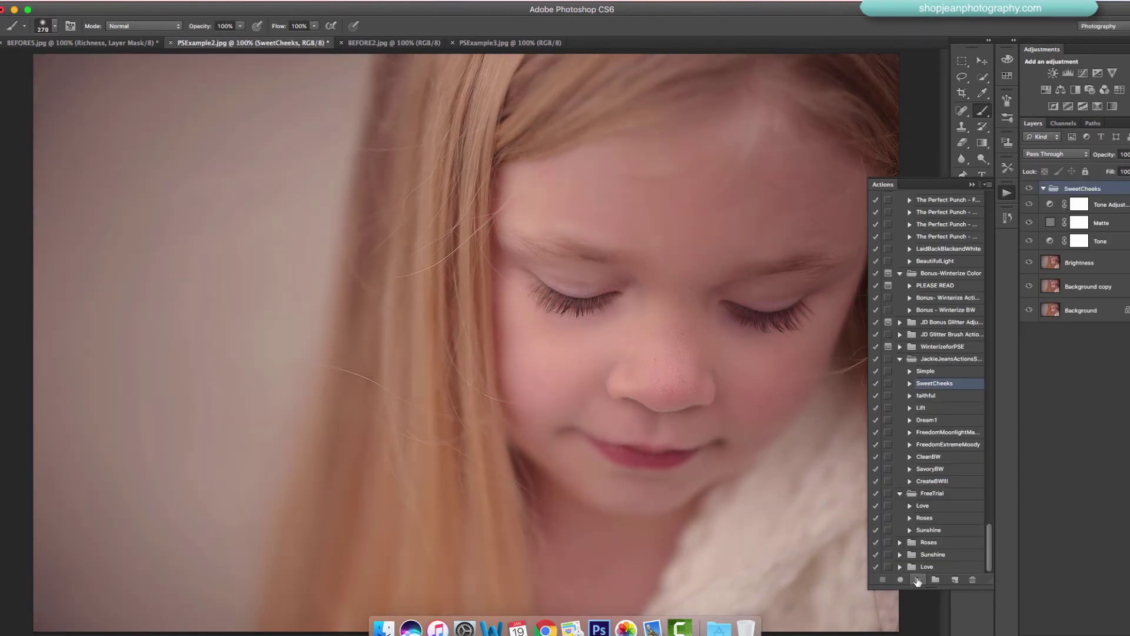
- Compare the SweetCheeks group on and off, then bring up the History list
left_click(1029, 188)
left_click(1029, 189)
left_click(1006, 218)
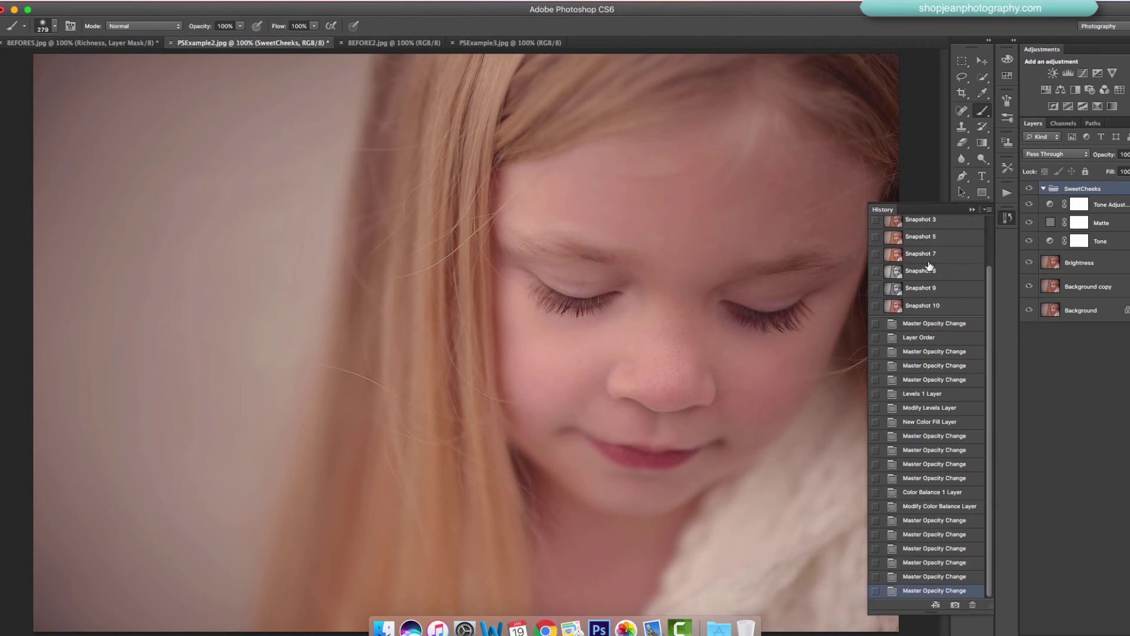
scroll(938, 311, "up", 1)
- Revert the close-up to Snapshot 3 and run the Simple action on it
left_click(948, 260)
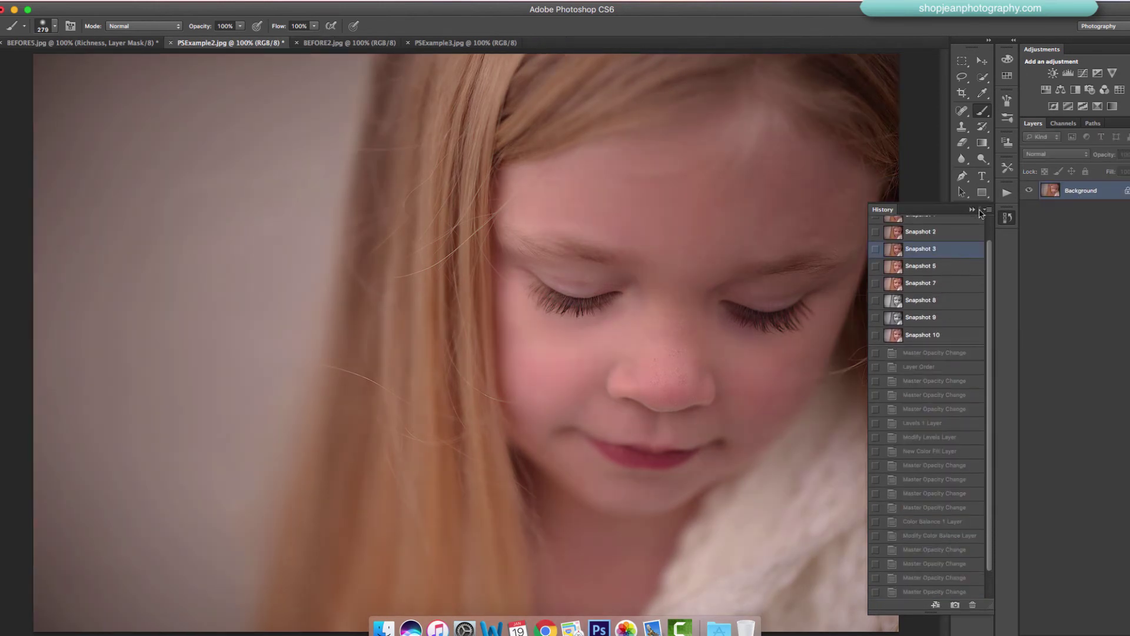
left_click(1007, 217)
left_click(1007, 192)
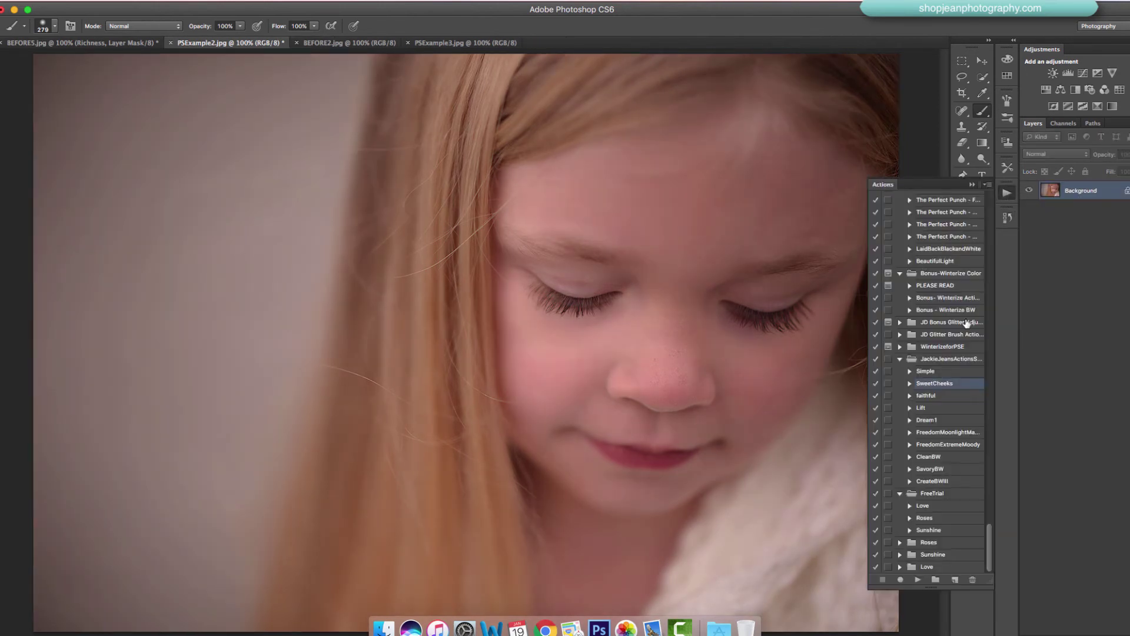
left_click(940, 372)
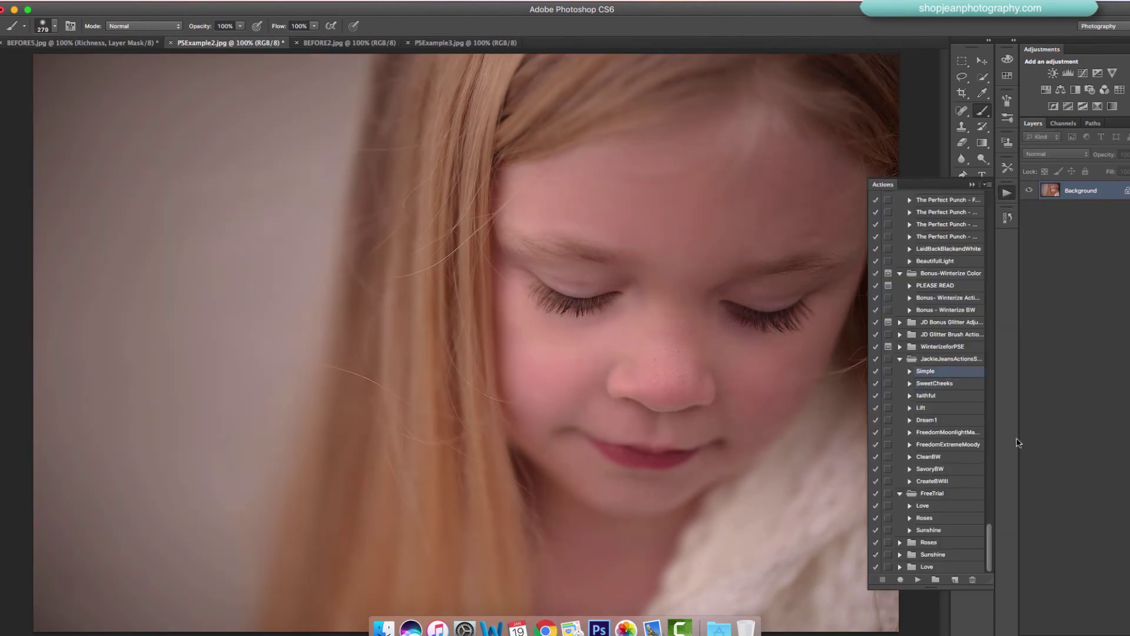
left_click(917, 580)
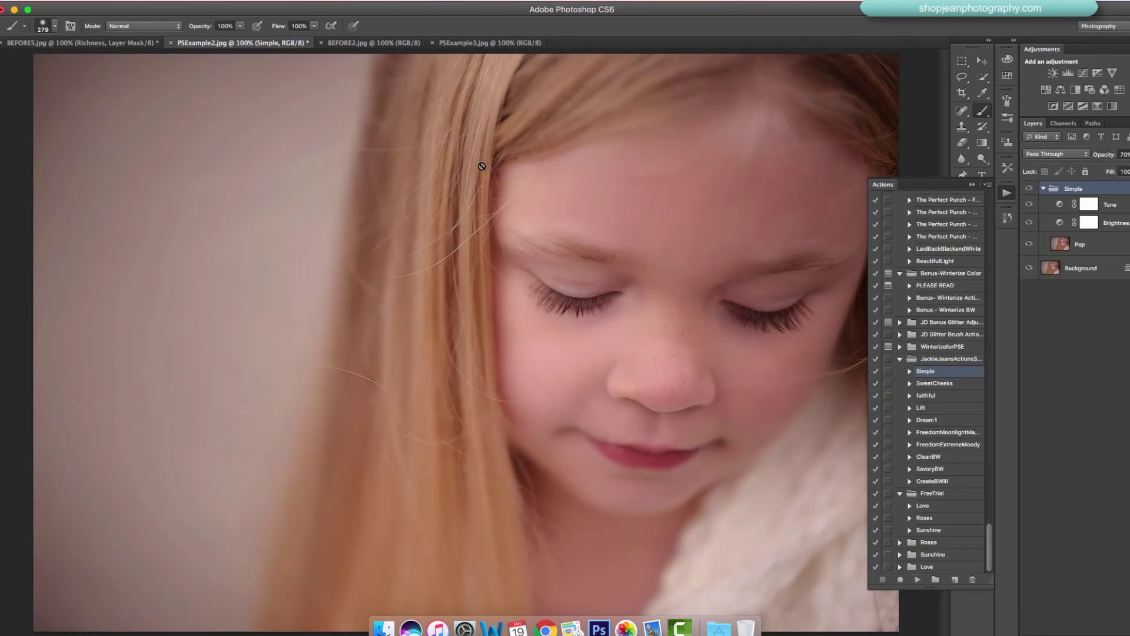
- Compare the Simple group and its Brightness layer on and off, leaving both visible
left_click(1028, 189)
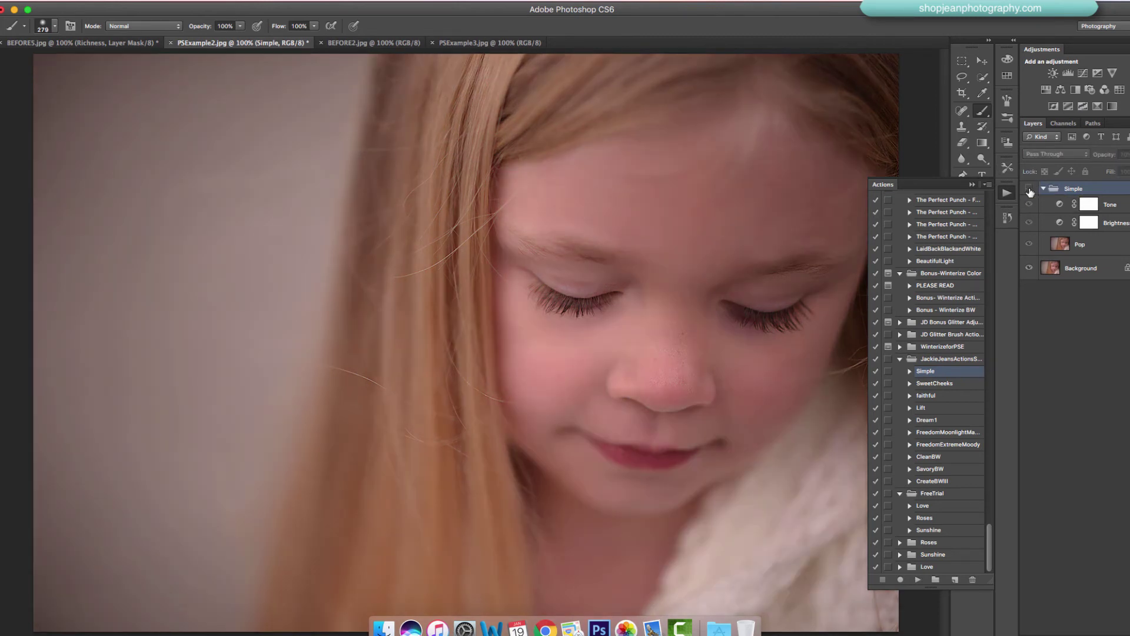
left_click(1029, 189)
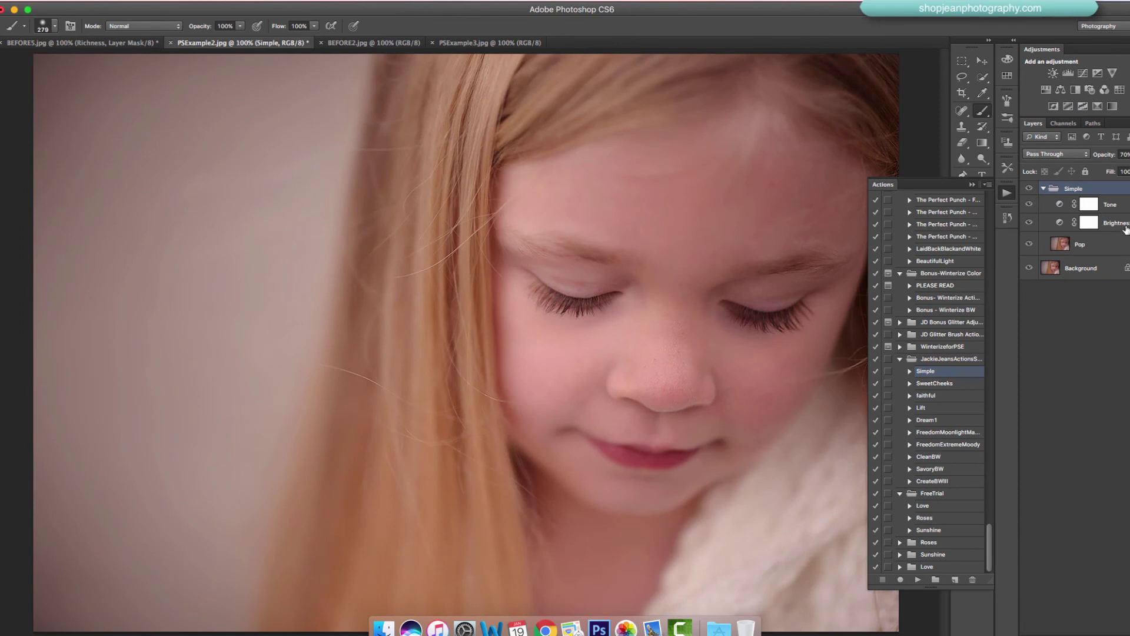
left_click(1028, 223)
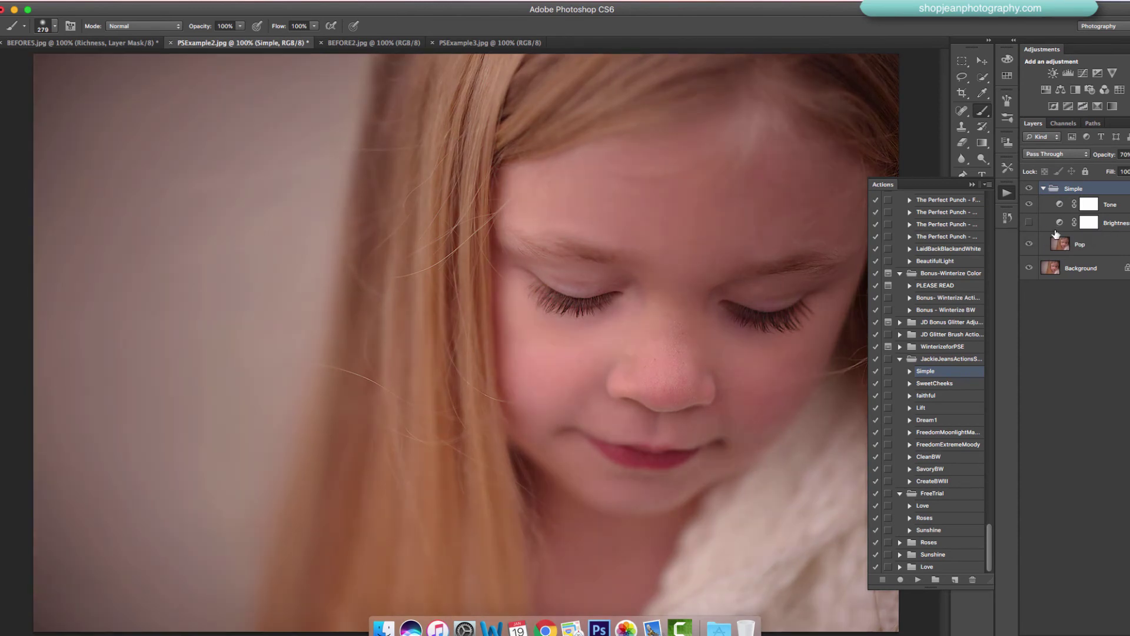
left_click(1029, 225)
left_click(1029, 223)
left_click(1029, 224)
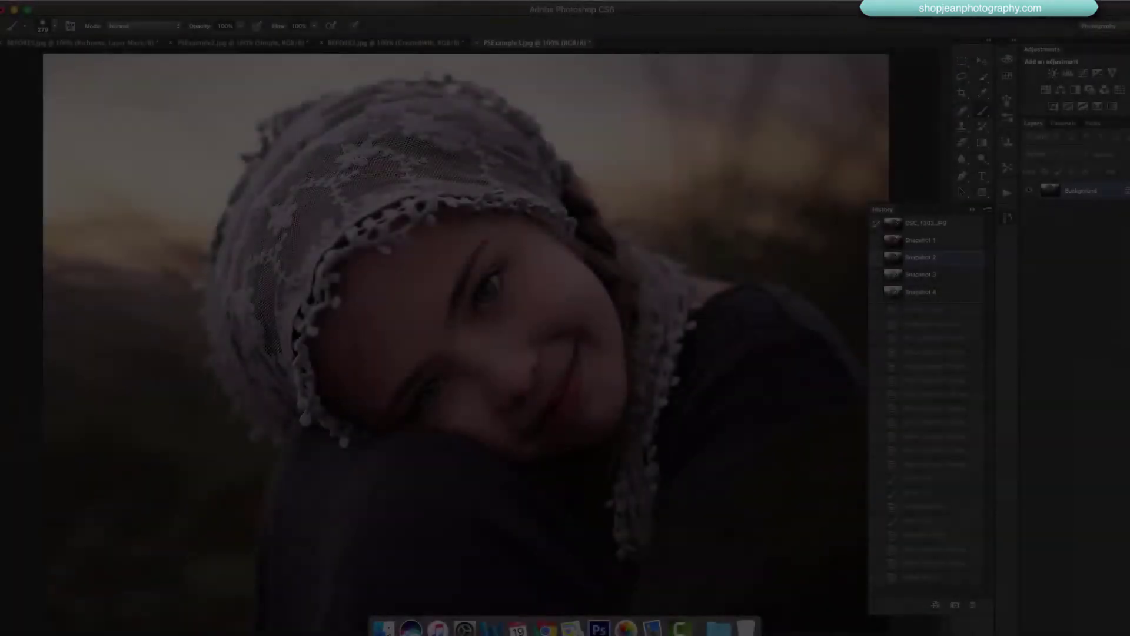
- Run the Lift action on the lace-hood portrait
left_click(1007, 192)
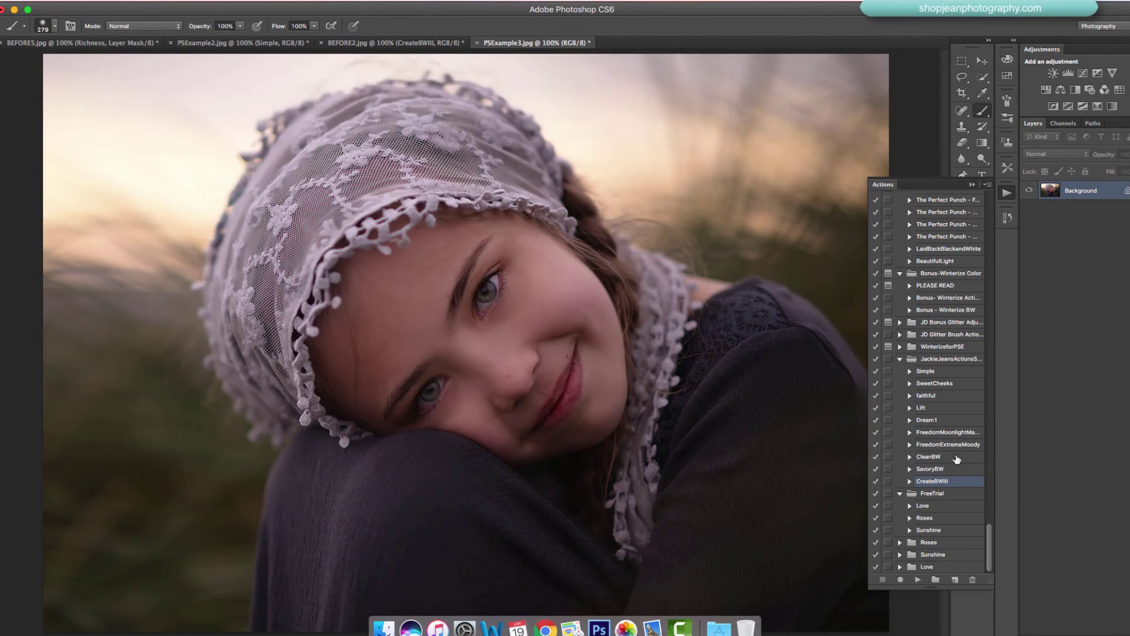
left_click(937, 421)
left_click(942, 409)
left_click(918, 579)
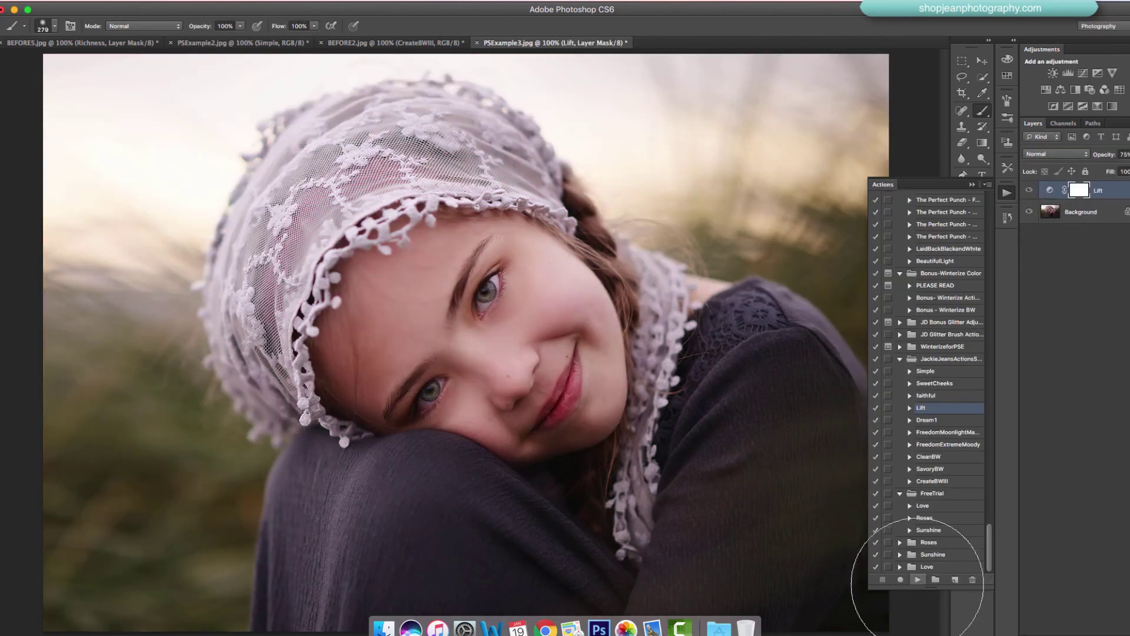
- Toggle the Lift layer on and off to compare the brightening, ending visible
left_click(1028, 190)
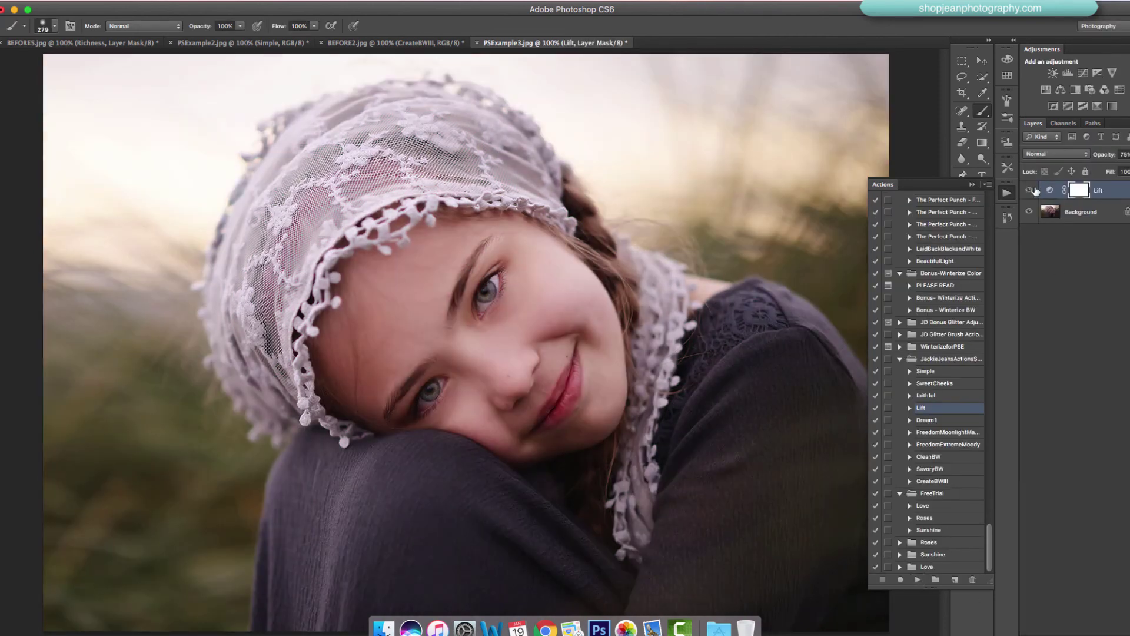
left_click(1029, 190)
left_click(1030, 190)
left_click(1028, 192)
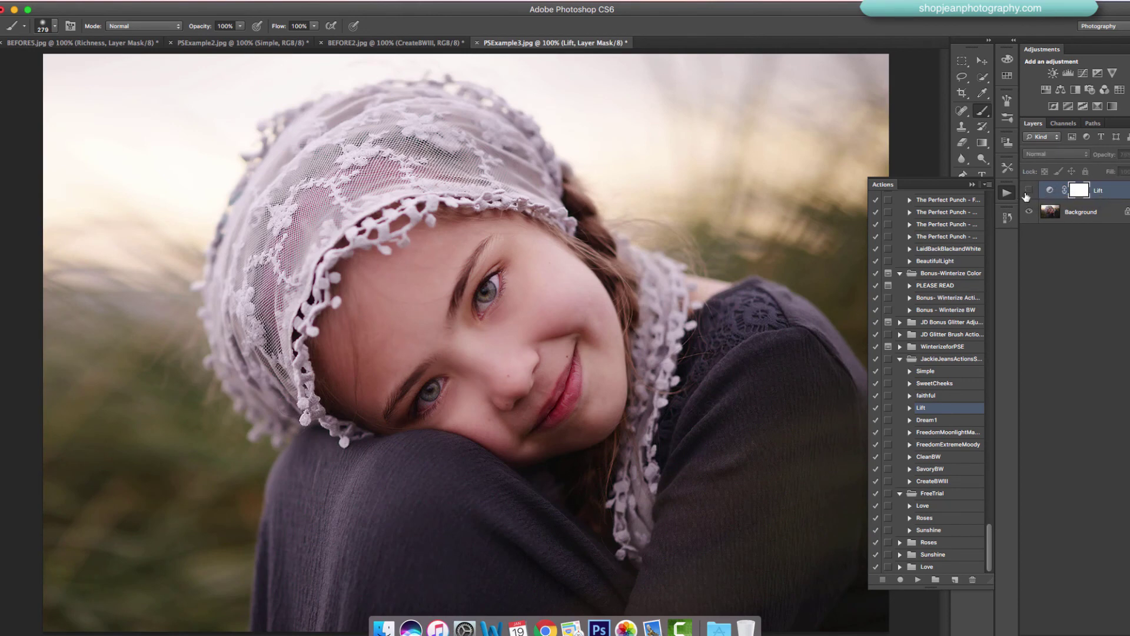
left_click(1027, 191)
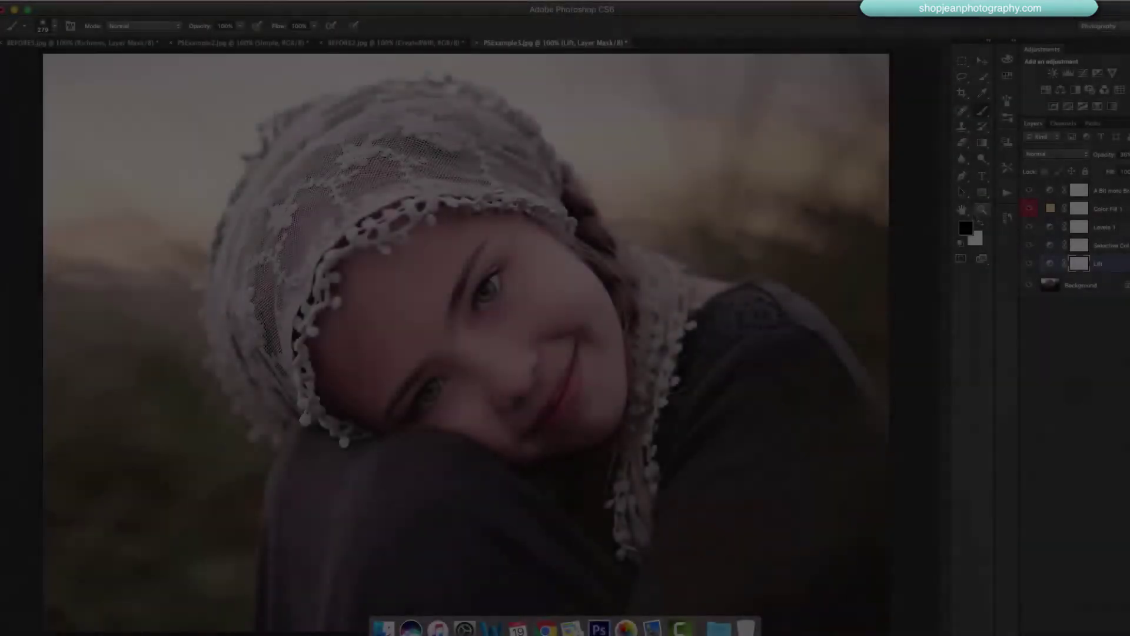